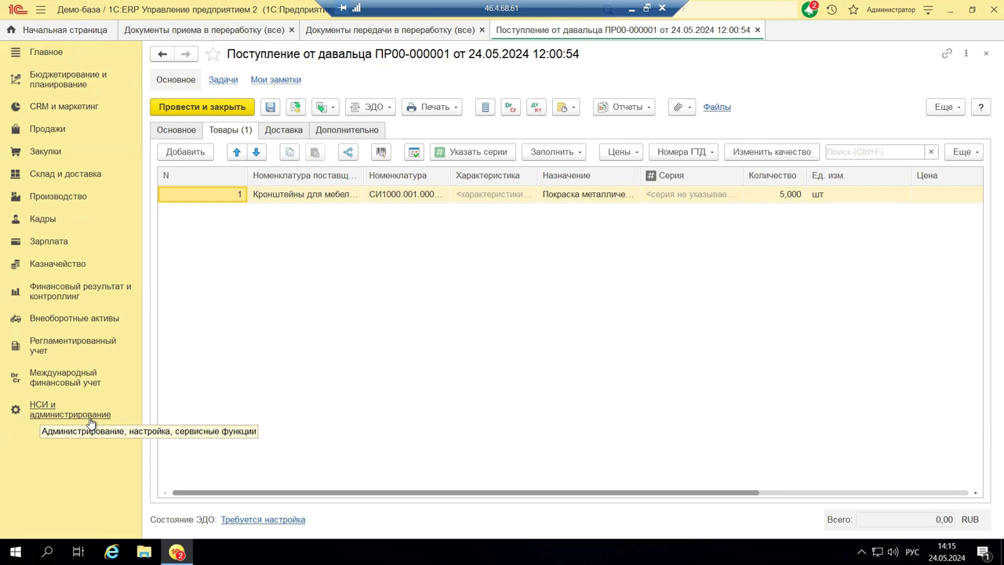
Step: Open the list of all documents for Прием в переработку 2.5 and review which document types can be created
{"action": "left_click", "coordinate": [58, 132]}
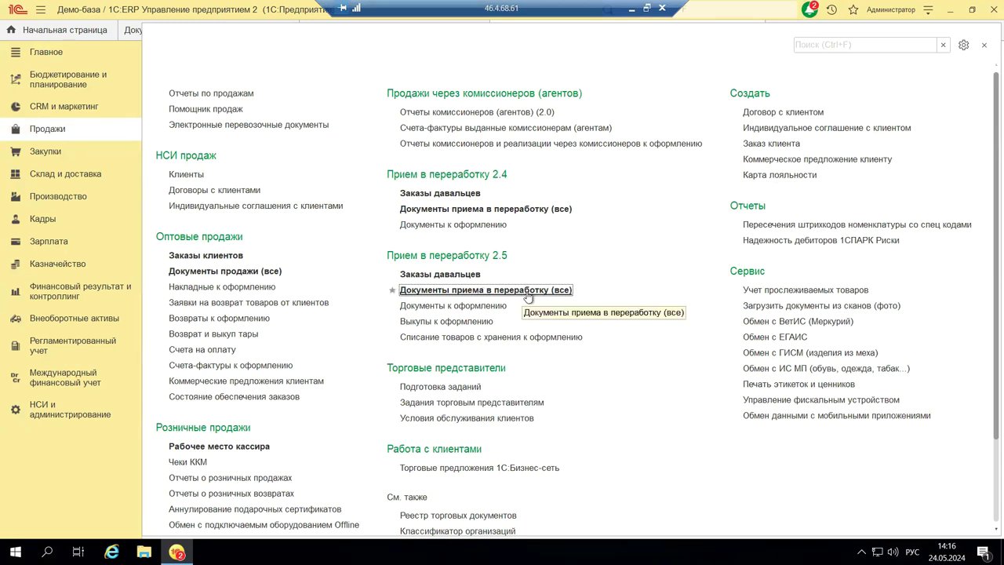
{"action": "left_click", "coordinate": [528, 292]}
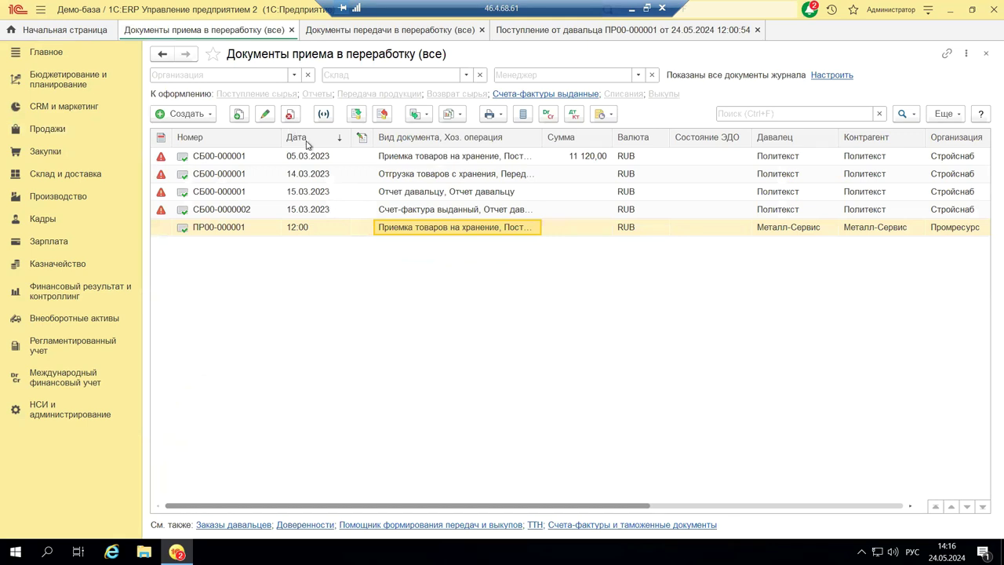
{"action": "left_click", "coordinate": [182, 114]}
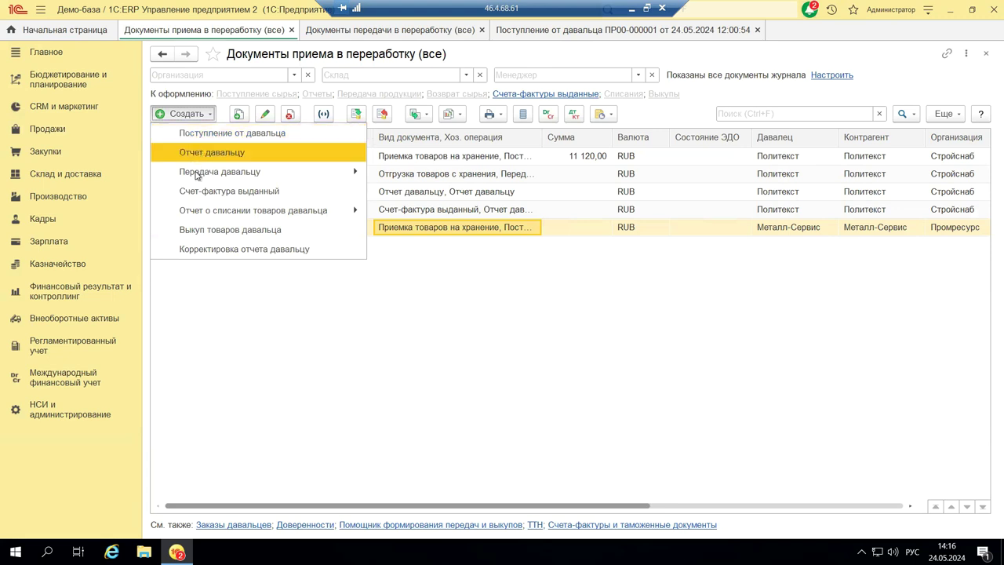
{"action": "mouse_move", "coordinate": [196, 180]}
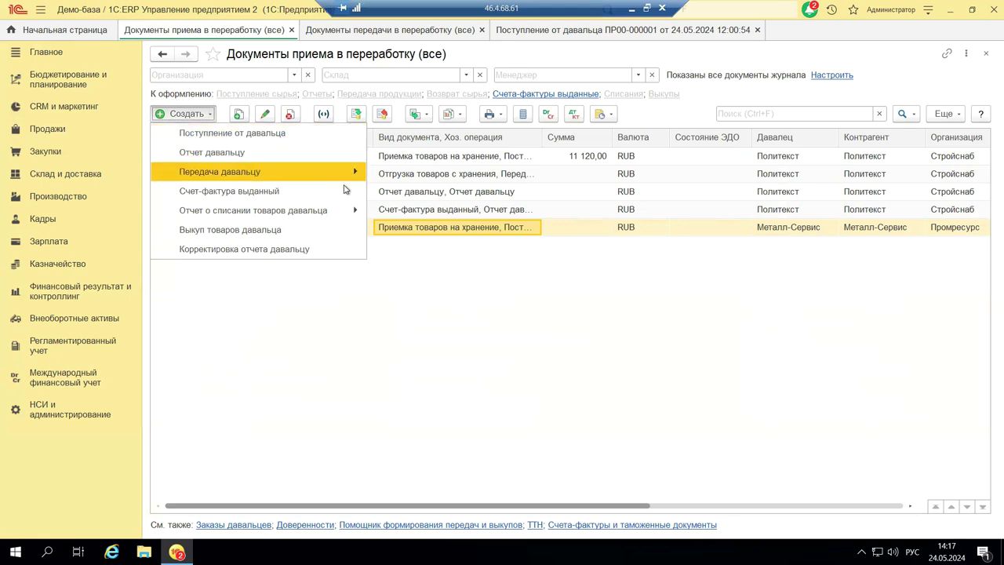
{"action": "mouse_move", "coordinate": [352, 211]}
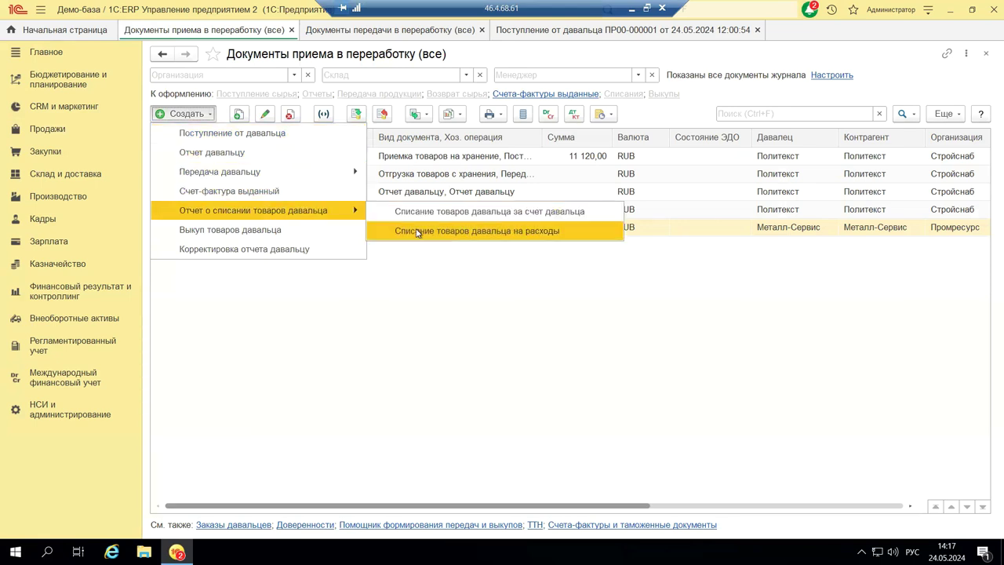
{"action": "left_click", "coordinate": [533, 309]}
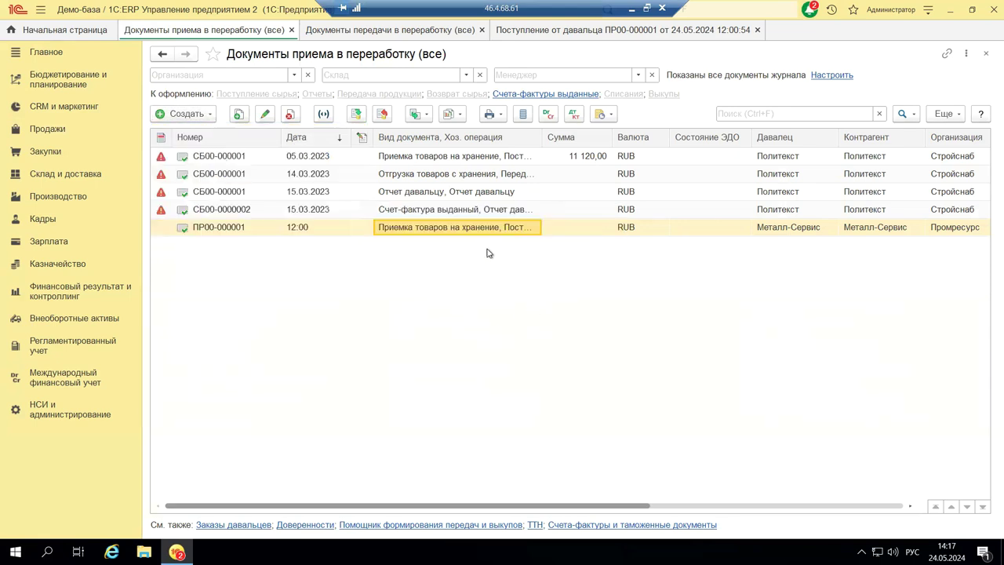
Step: Open the Металл-Сервис goods receipt and examine its line's supplier item Кронштейны для мебели школьной and its Назначение
{"action": "double_click", "coordinate": [451, 228]}
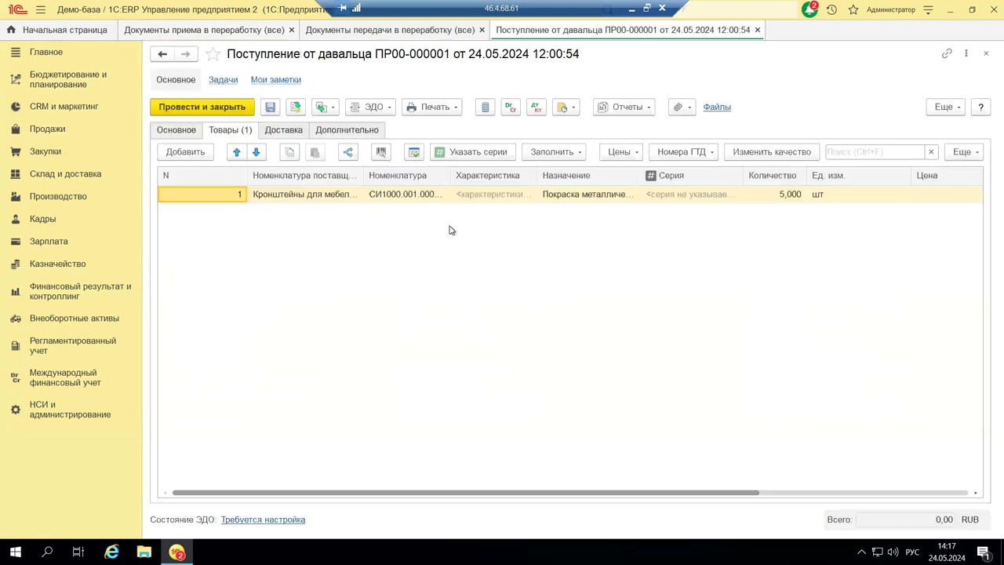
{"action": "left_click", "coordinate": [280, 199]}
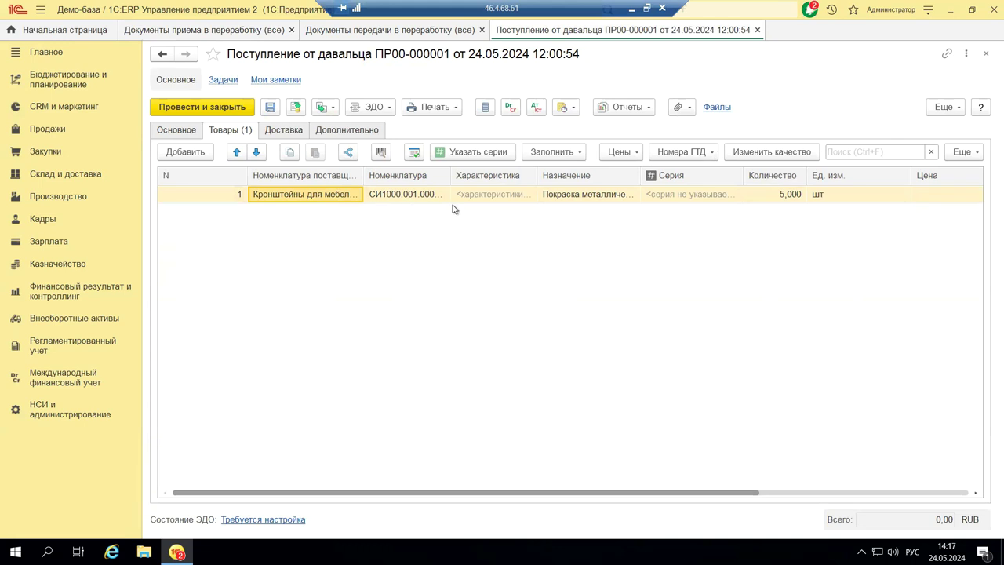
{"action": "left_click", "coordinate": [298, 197]}
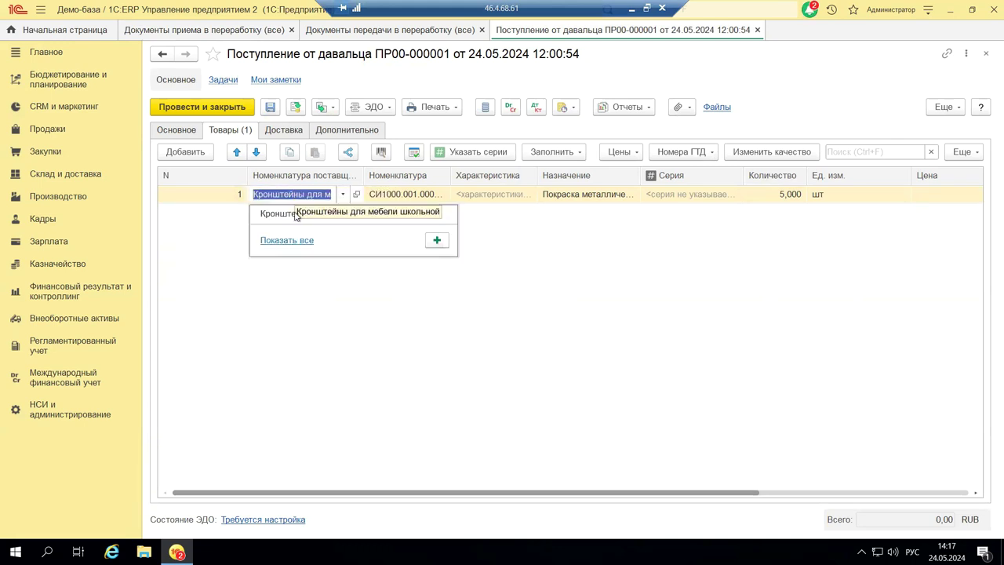
{"action": "left_click", "coordinate": [590, 258]}
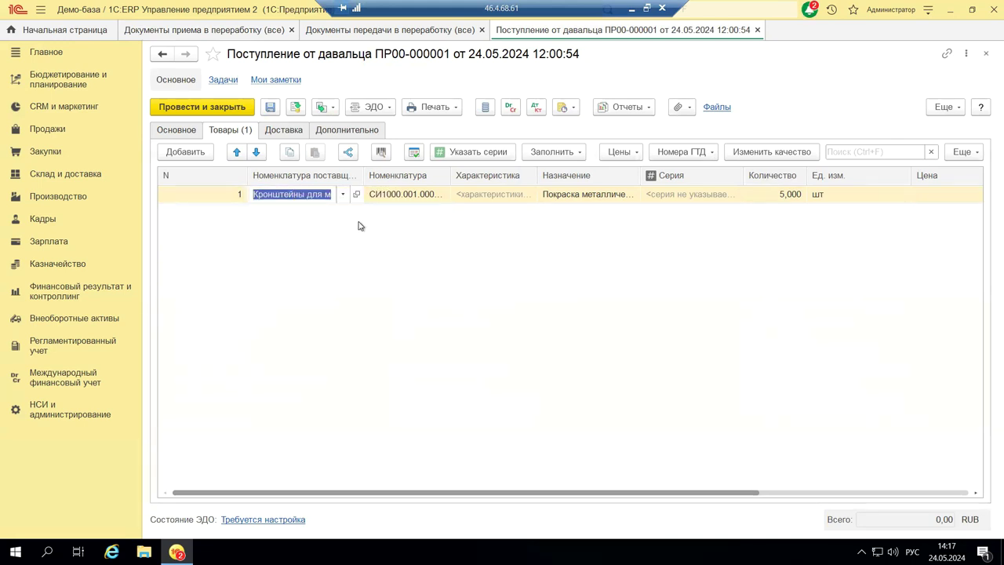
{"action": "left_click", "coordinate": [596, 203]}
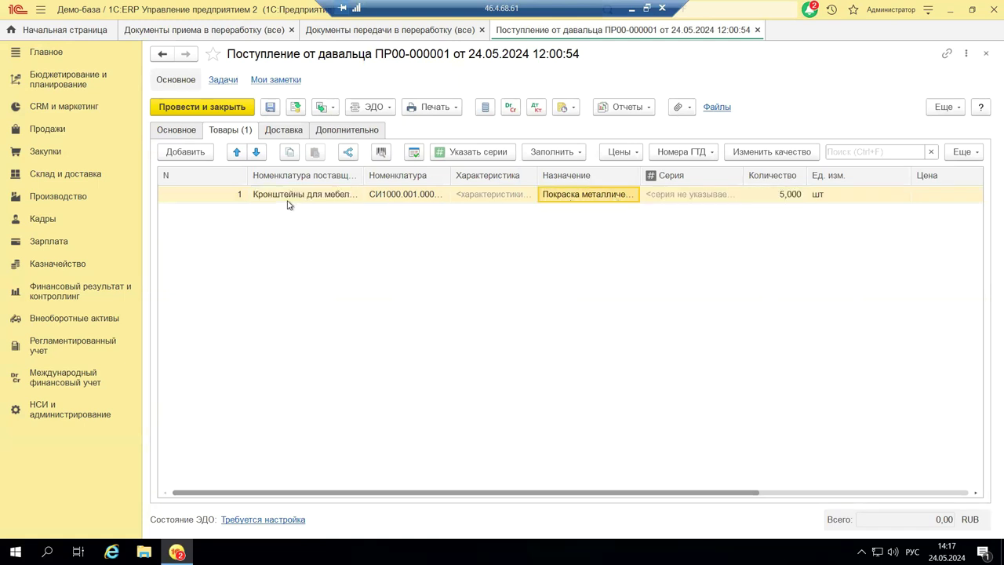
Step: Examine the receipt's main details, including the available operation types and the Давалец choices
{"action": "left_click", "coordinate": [185, 133]}
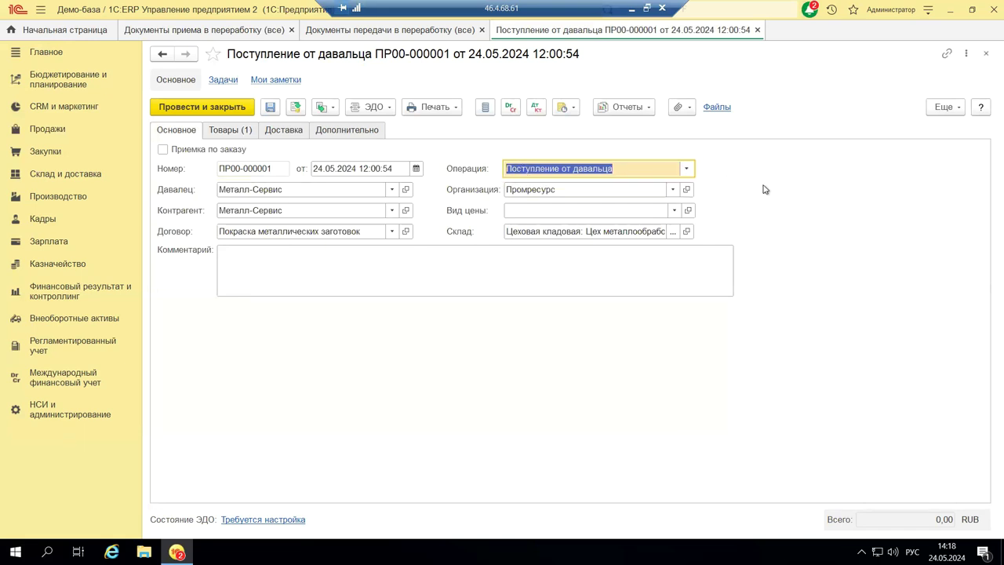
{"action": "left_click", "coordinate": [685, 169]}
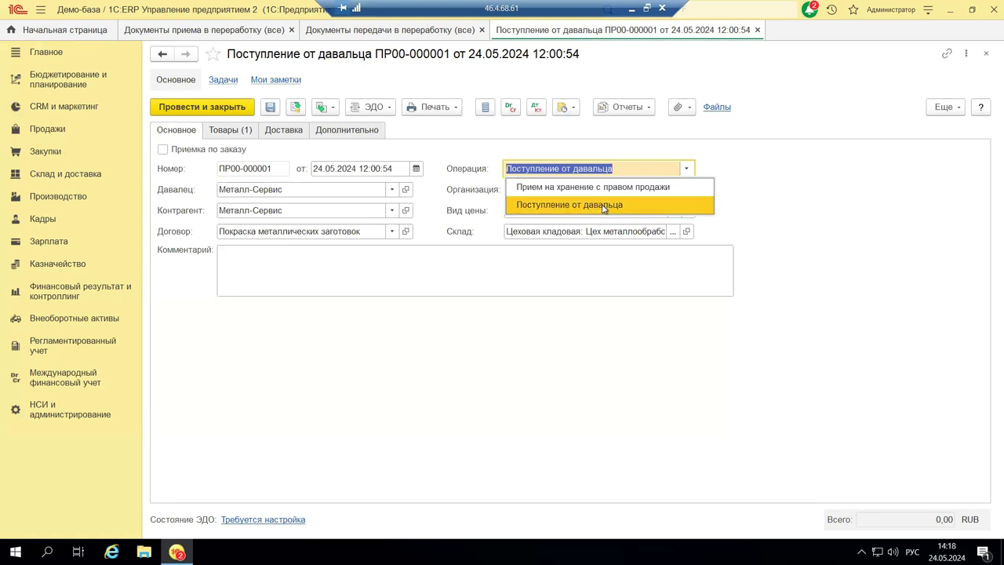
{"action": "left_click", "coordinate": [898, 233]}
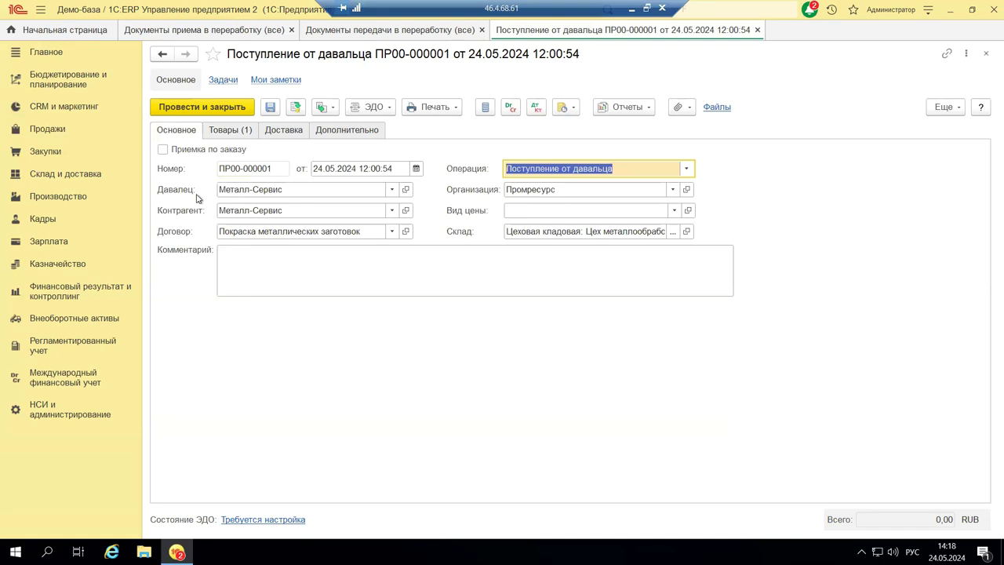
{"action": "left_click", "coordinate": [222, 190]}
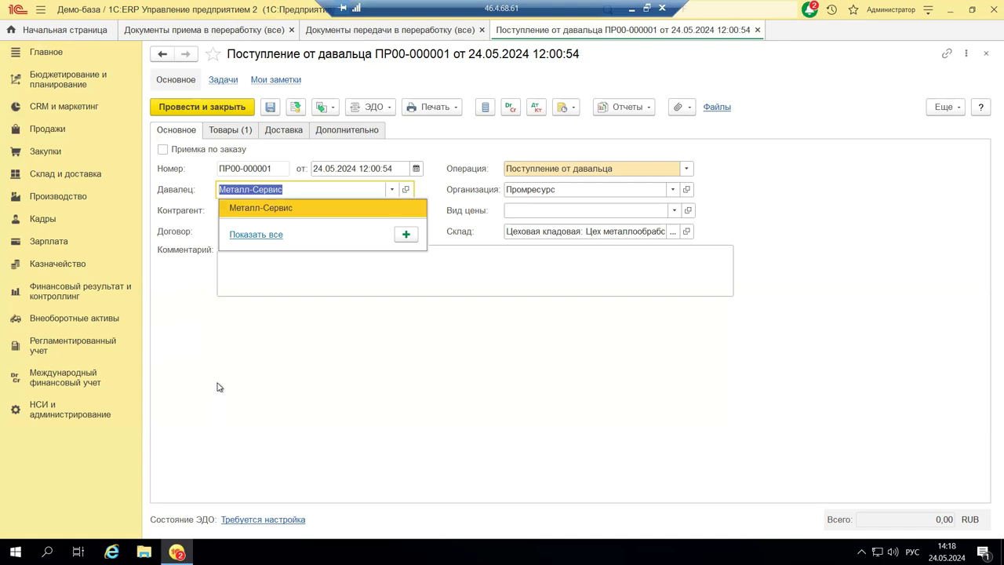
{"action": "key", "text": "Return"}
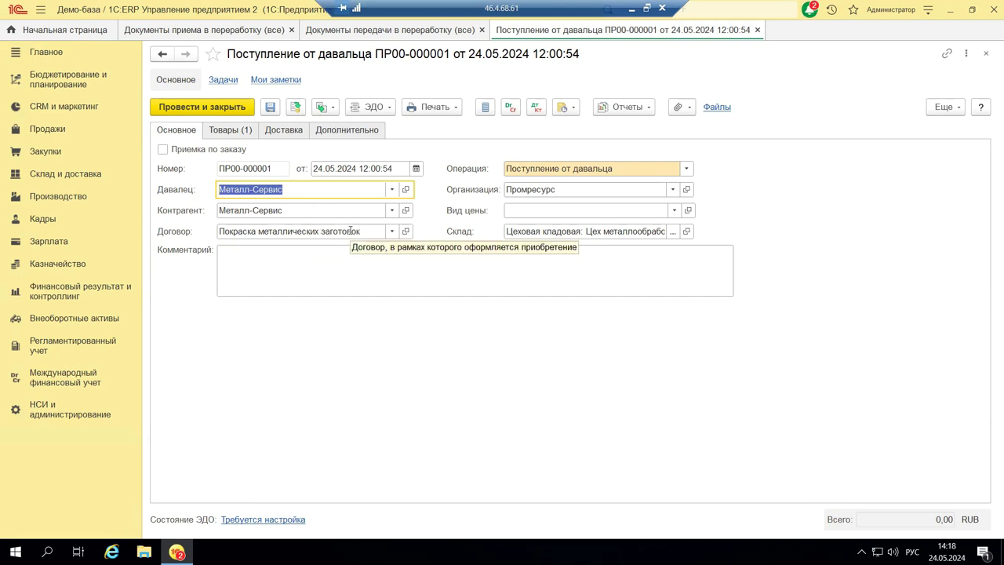
Step: Select the contract Покраска металлических заготовок for the receipt from the full contract list and open its card
{"action": "left_click", "coordinate": [393, 234]}
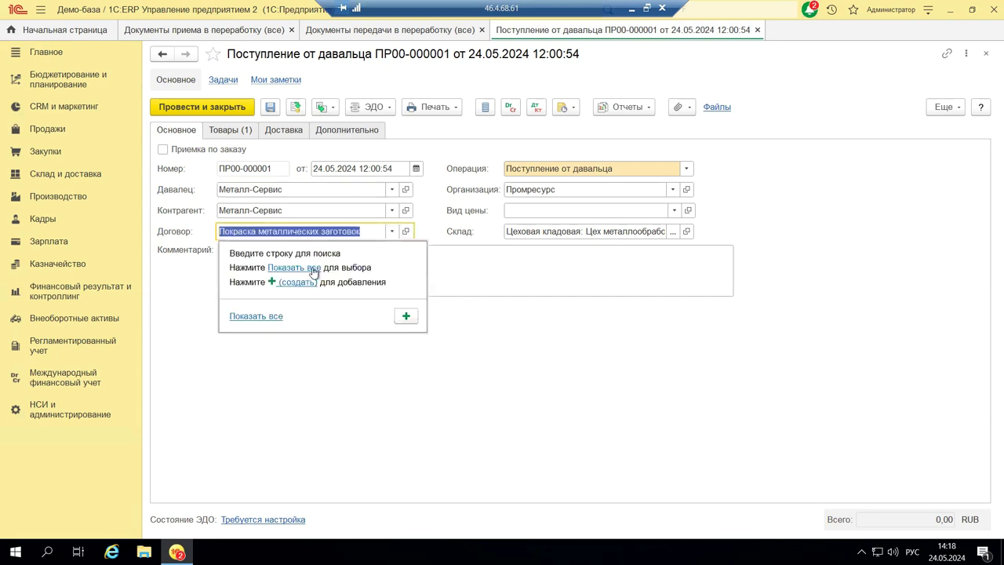
{"action": "left_click", "coordinate": [312, 268]}
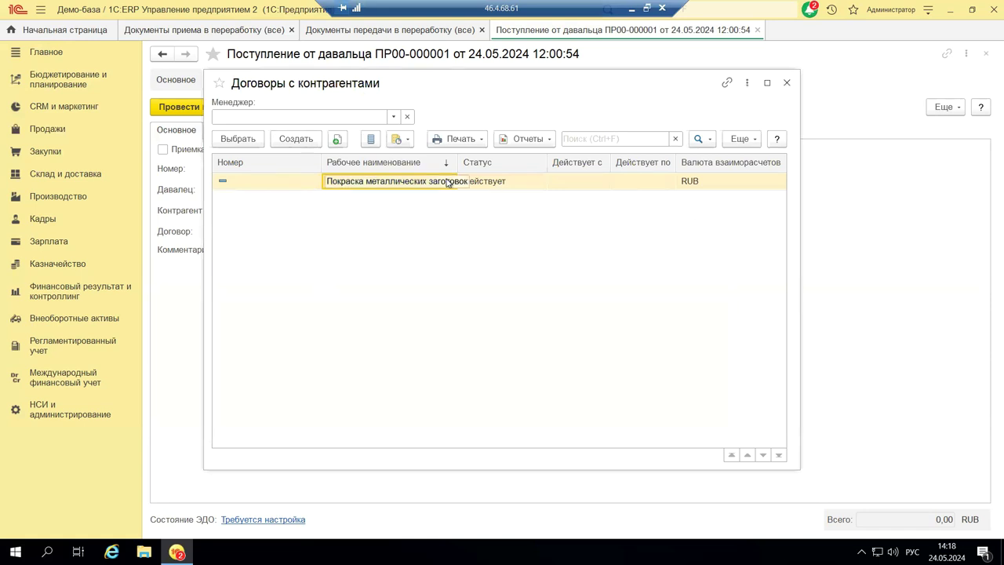
{"action": "double_click", "coordinate": [407, 183]}
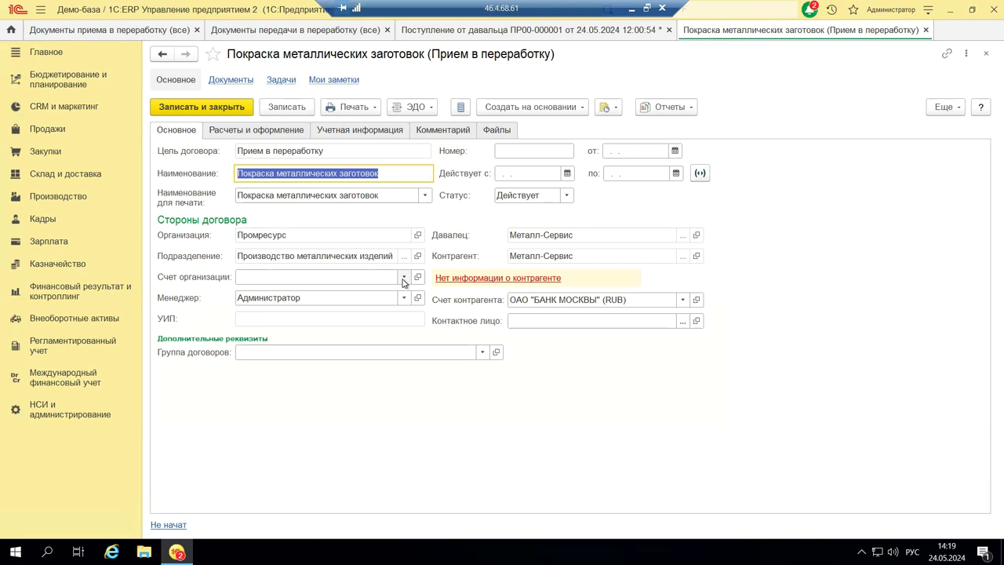
Step: Review the values available for the contract's Счет организации and Группа договоров without choosing any
{"action": "left_click", "coordinate": [403, 279]}
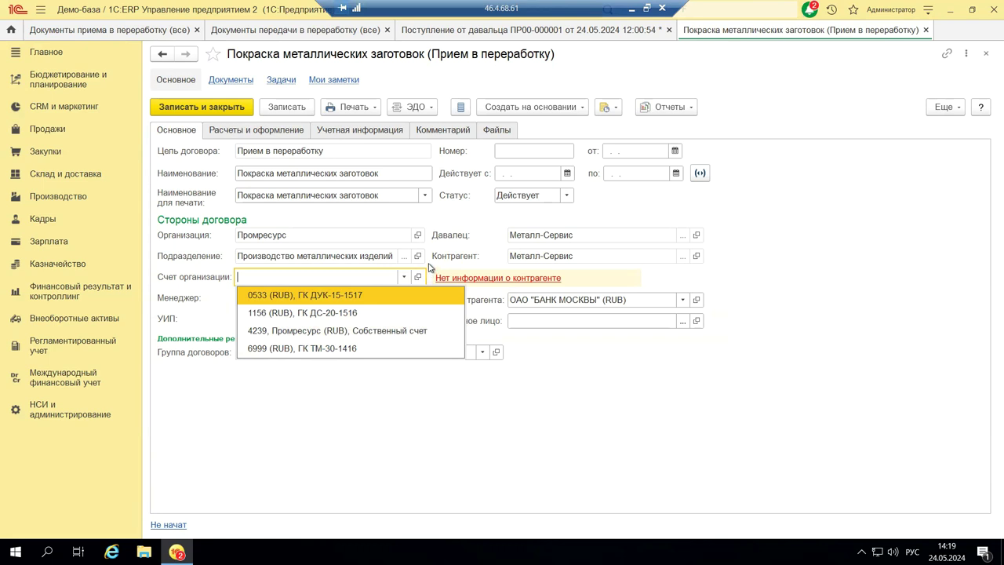
{"action": "key", "text": "Escape"}
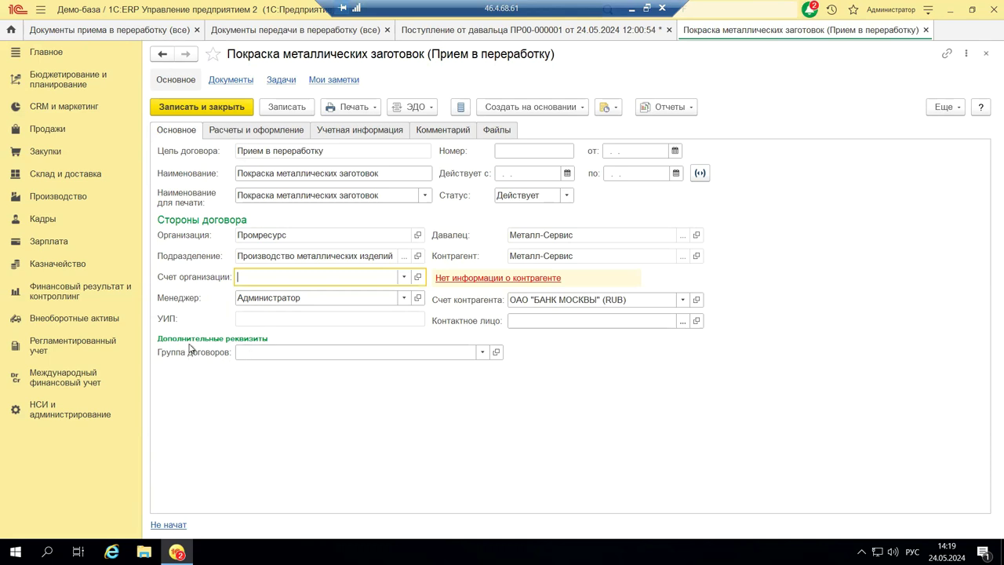
{"action": "left_click", "coordinate": [482, 353]}
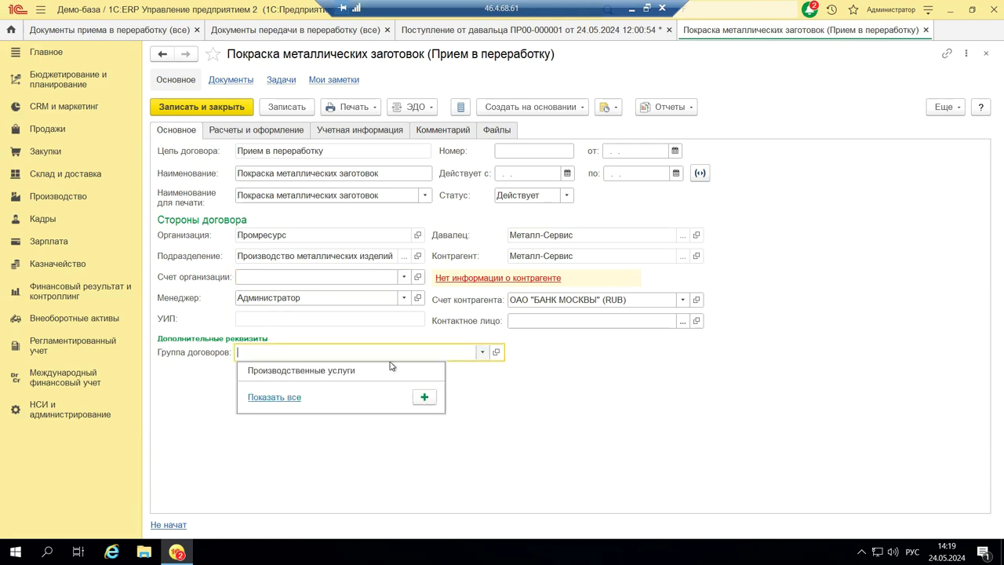
{"action": "left_click", "coordinate": [260, 398]}
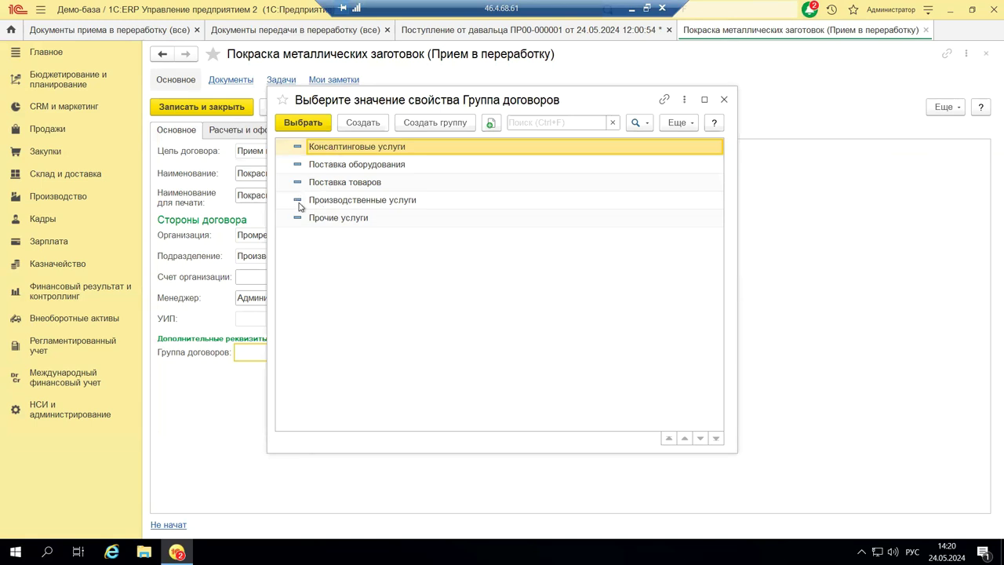
{"action": "left_click", "coordinate": [366, 205]}
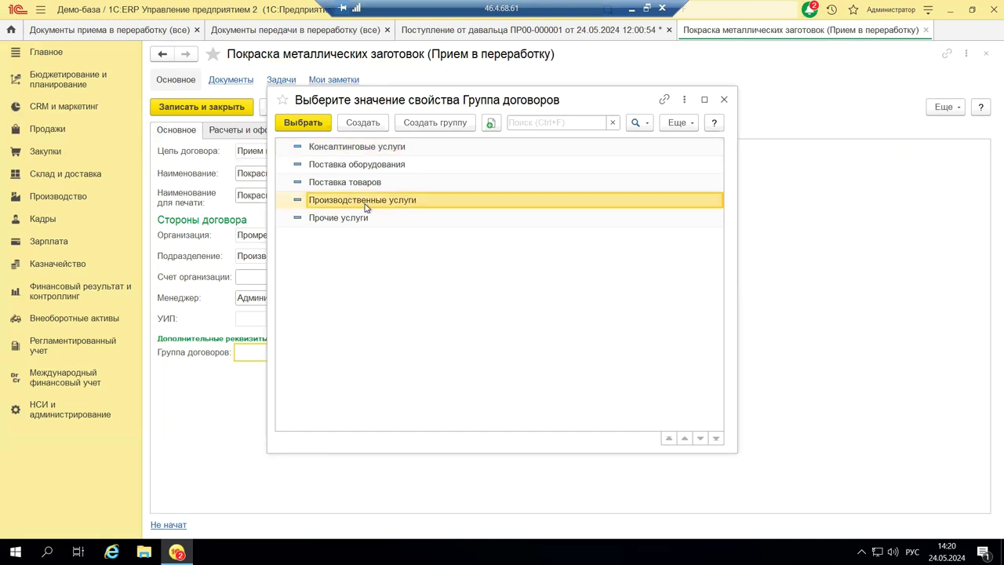
{"action": "left_click", "coordinate": [723, 101]}
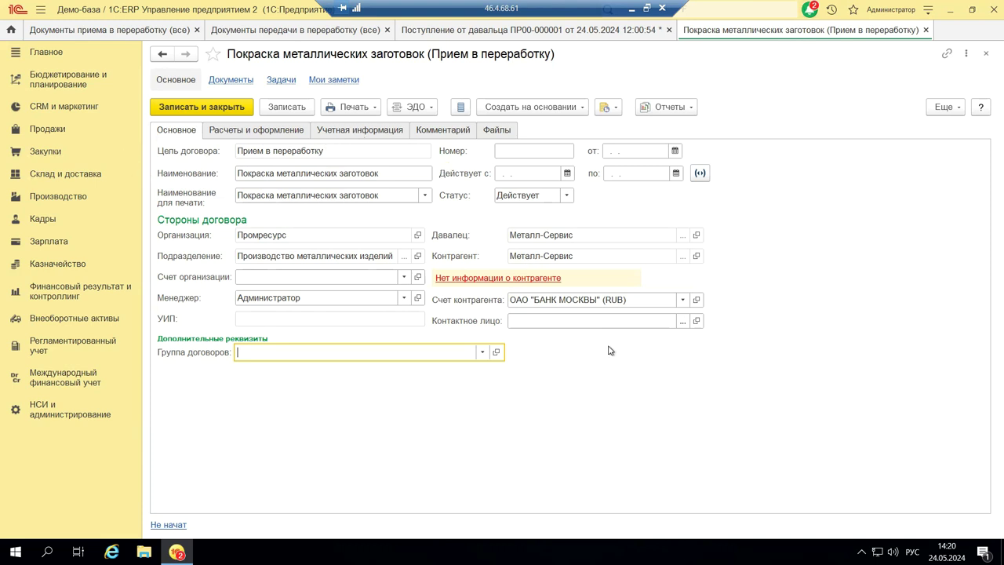
Step: Unlock the contract's protected attributes for editing and choose По расчетным документам as the Детализация расчетов
{"action": "left_click", "coordinate": [234, 135]}
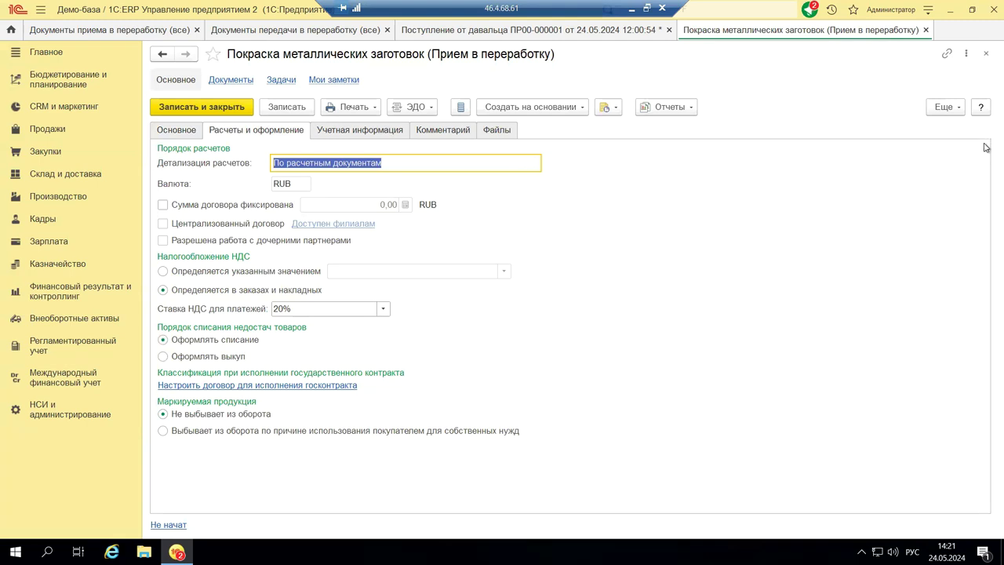
{"action": "left_click", "coordinate": [943, 107]}
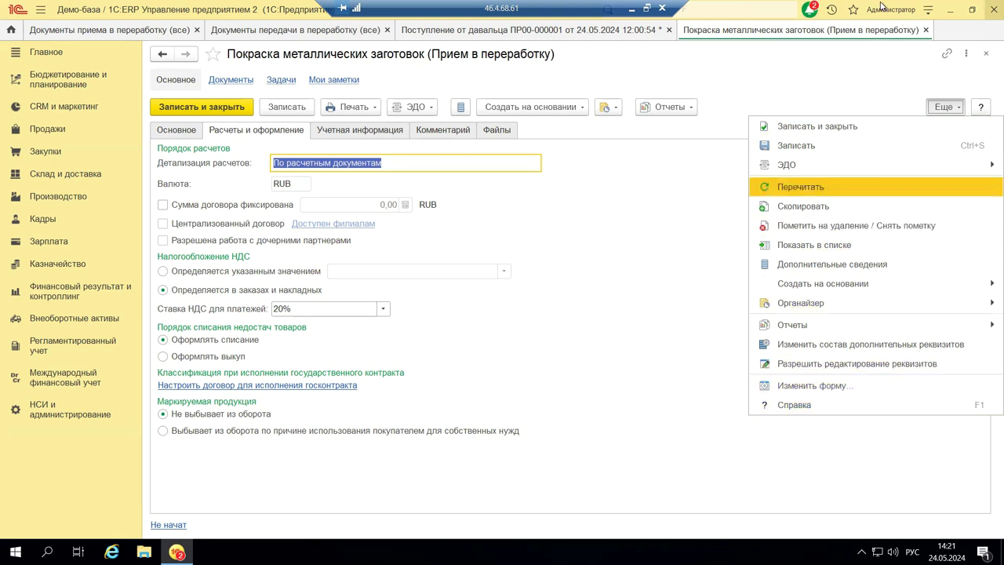
{"action": "left_click", "coordinate": [869, 365]}
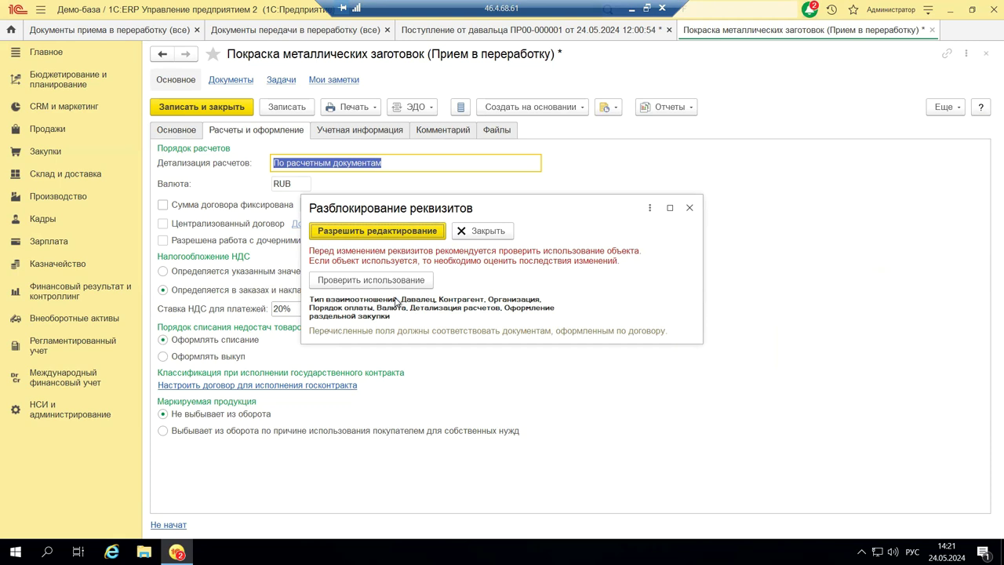
{"action": "left_click", "coordinate": [396, 231]}
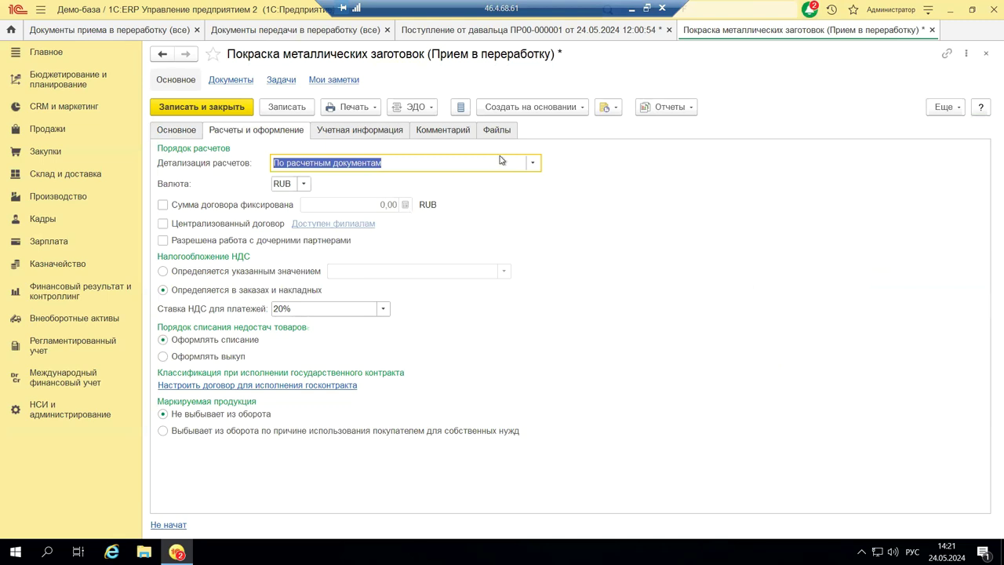
{"action": "left_click", "coordinate": [533, 166]}
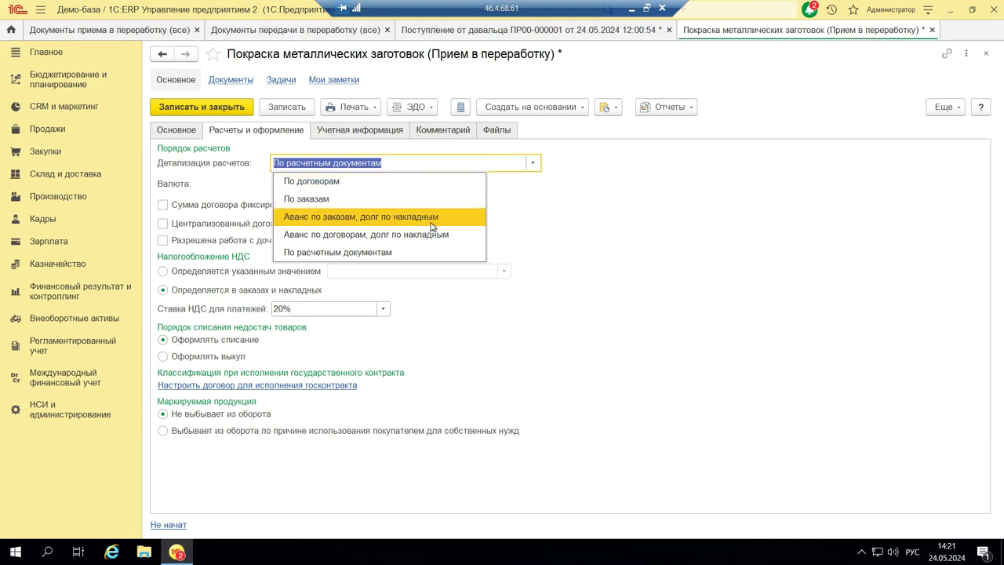
{"action": "left_click", "coordinate": [378, 255]}
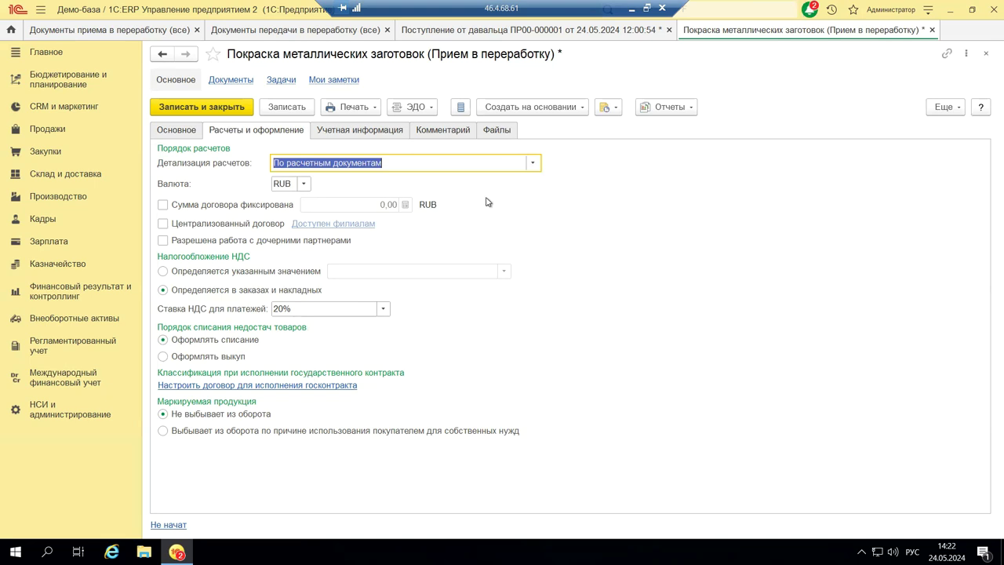
Step: Review the contract's accounting information, the available Группа фин. учета расчетов folders and the blank form for a new group, without creating one
{"action": "left_click", "coordinate": [365, 137]}
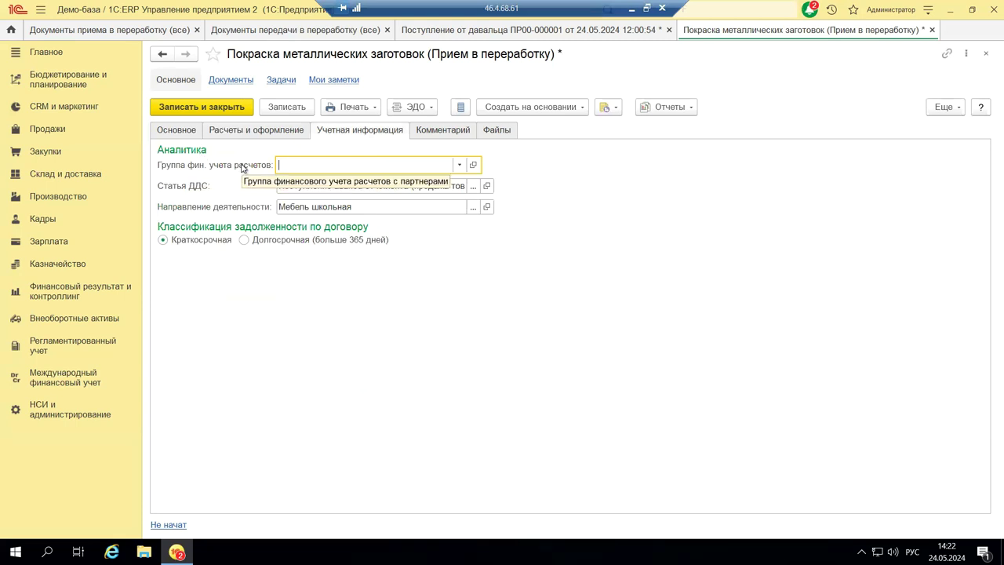
{"action": "left_click", "coordinate": [461, 166]}
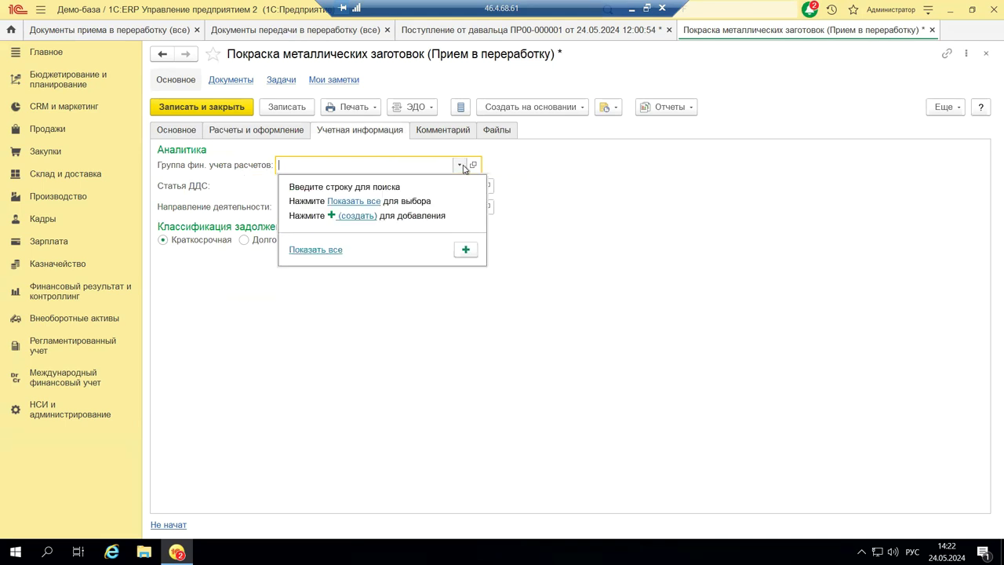
{"action": "left_click", "coordinate": [352, 201]}
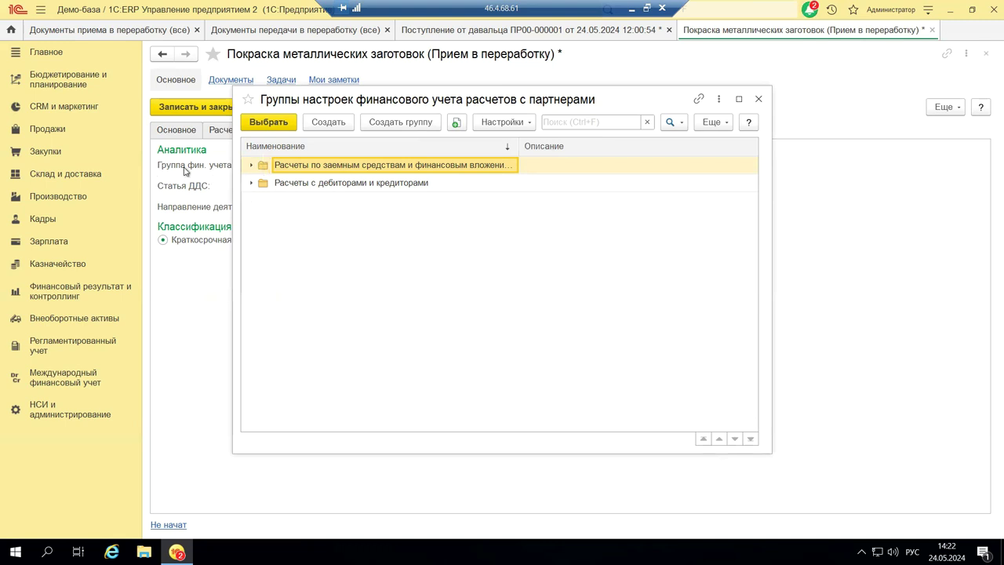
{"action": "left_click", "coordinate": [330, 123]}
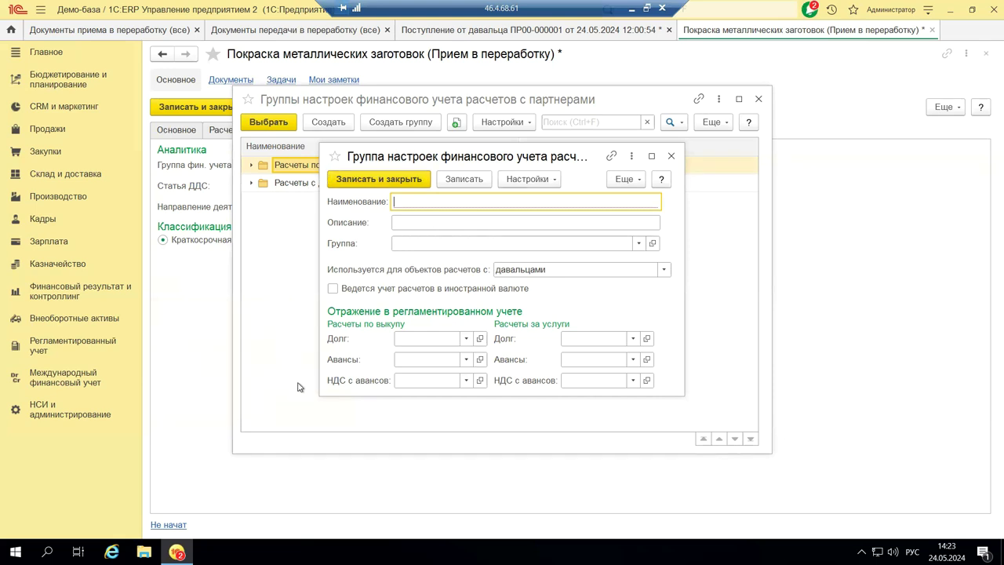
{"action": "left_click", "coordinate": [671, 157]}
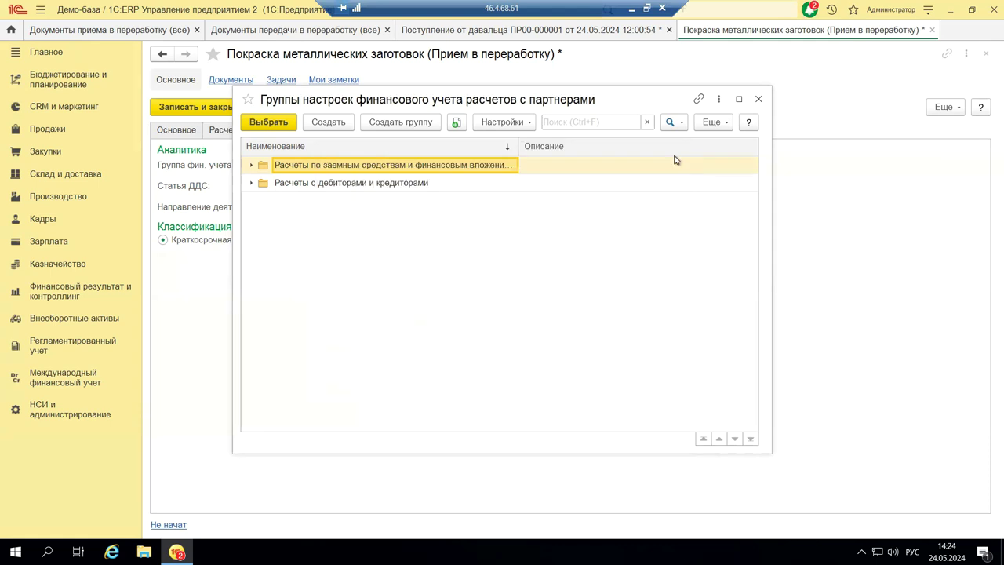
{"action": "left_click", "coordinate": [759, 98]}
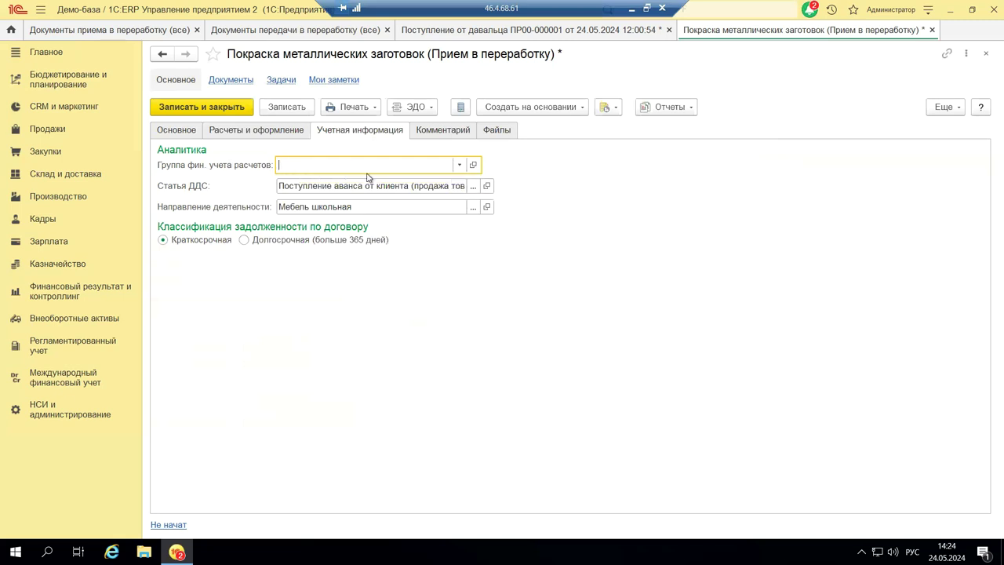
Step: Check the contract's comment and attached files, and close the contract card without saving the changes
{"action": "left_click", "coordinate": [443, 130]}
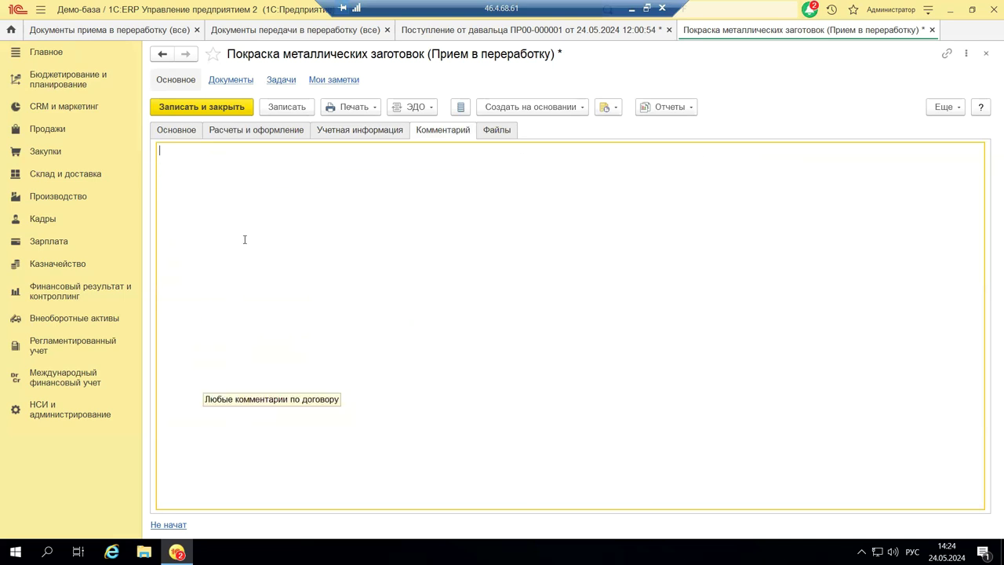
{"action": "left_click", "coordinate": [500, 134]}
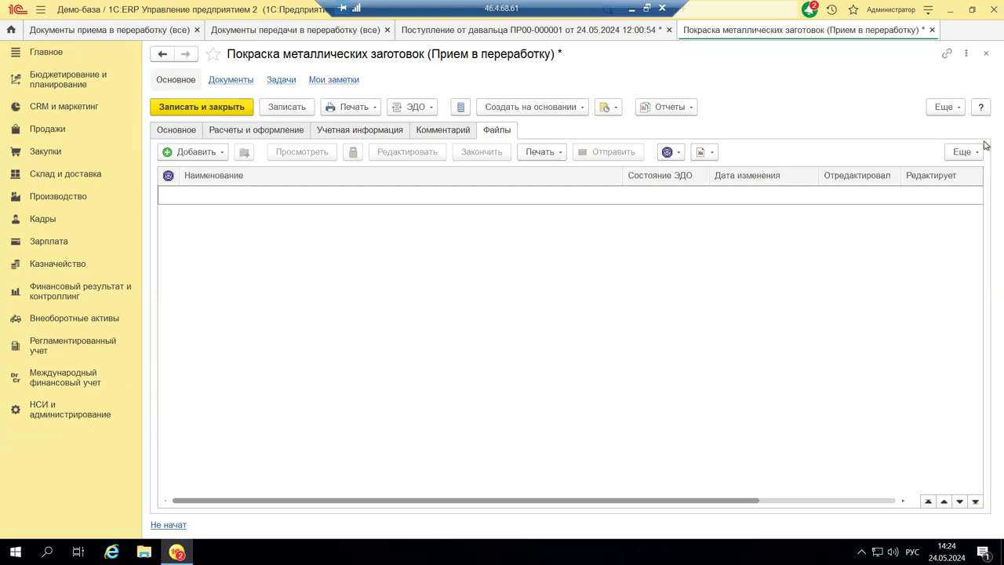
{"action": "left_click", "coordinate": [983, 52]}
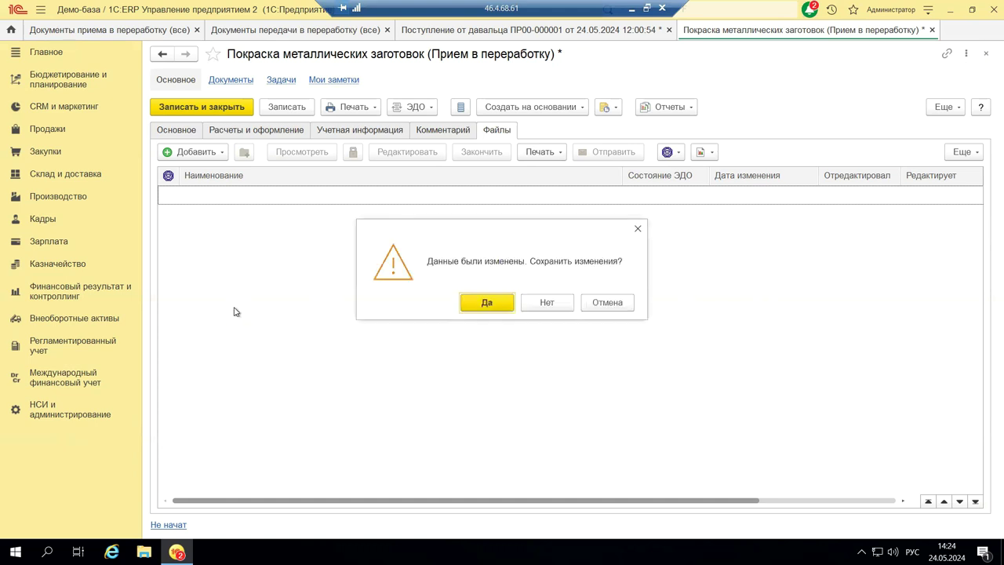
{"action": "left_click", "coordinate": [539, 304]}
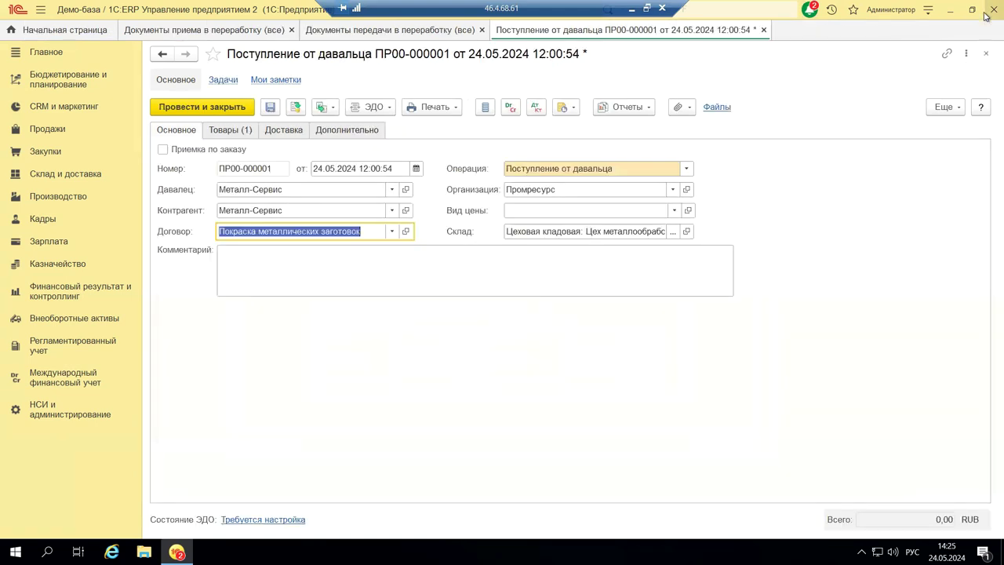
Step: Close the Поступление от давальца receipt without saving its changes and switch to the PowerPoint presentation
{"action": "left_click", "coordinate": [985, 53]}
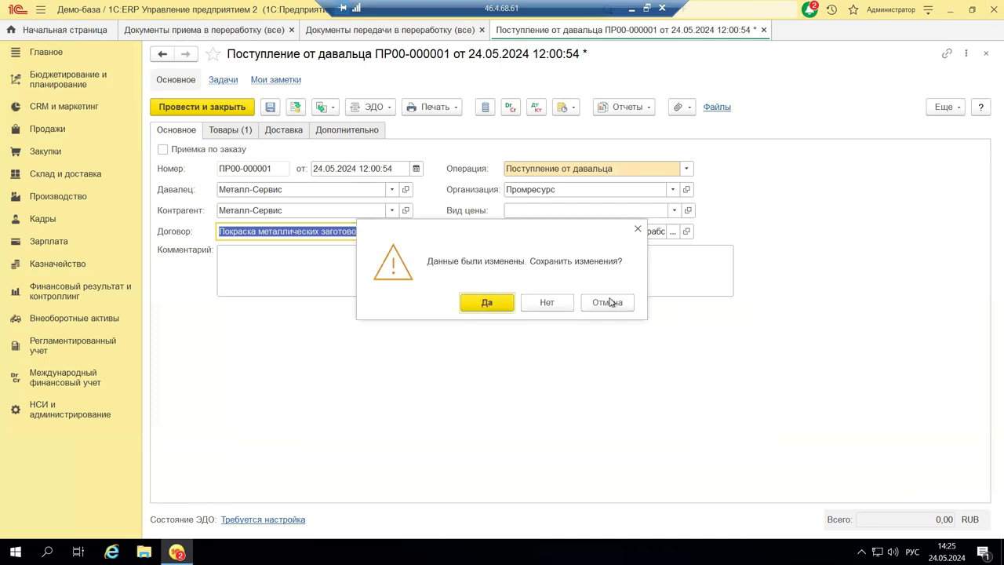
{"action": "left_click", "coordinate": [539, 305]}
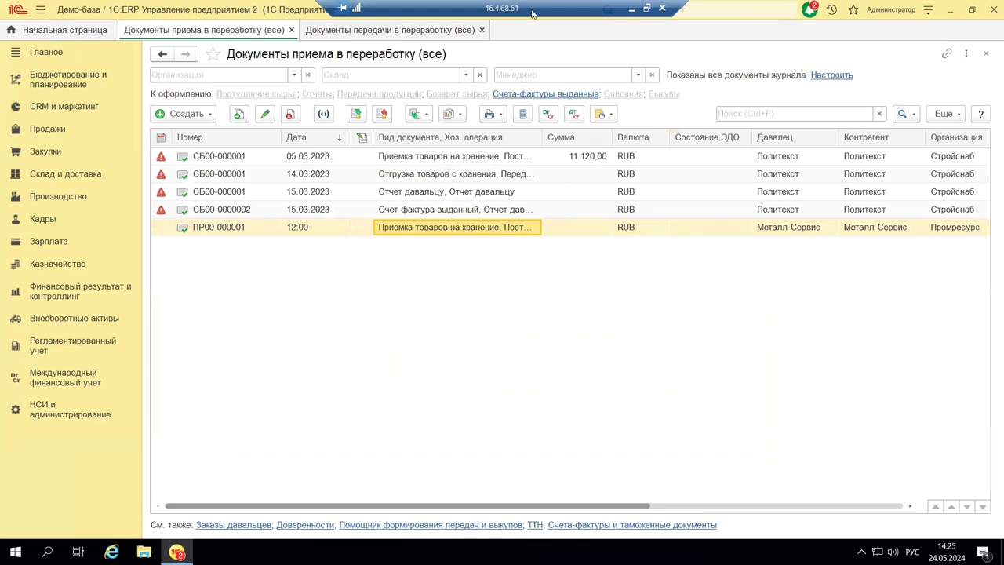
{"action": "left_click", "coordinate": [631, 9]}
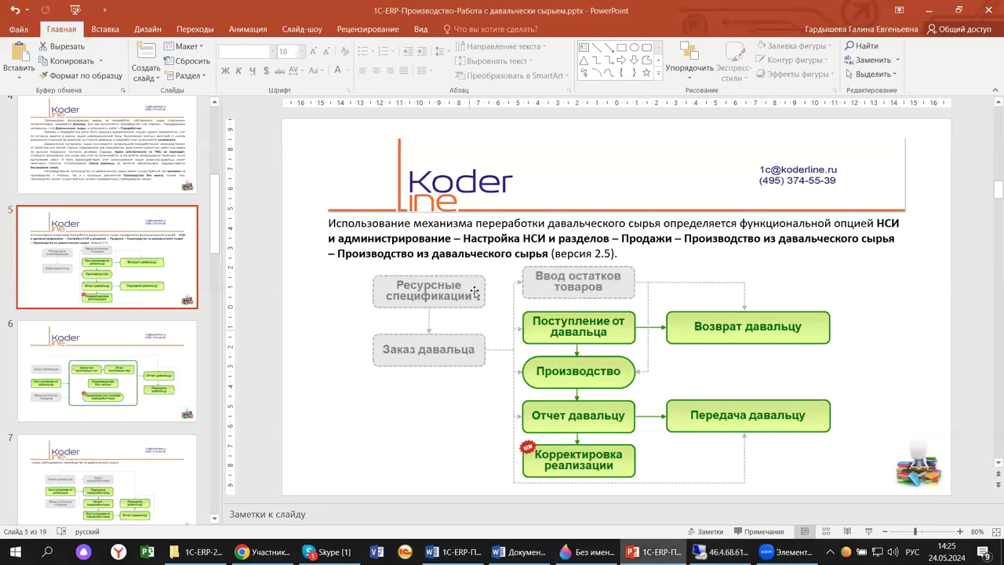
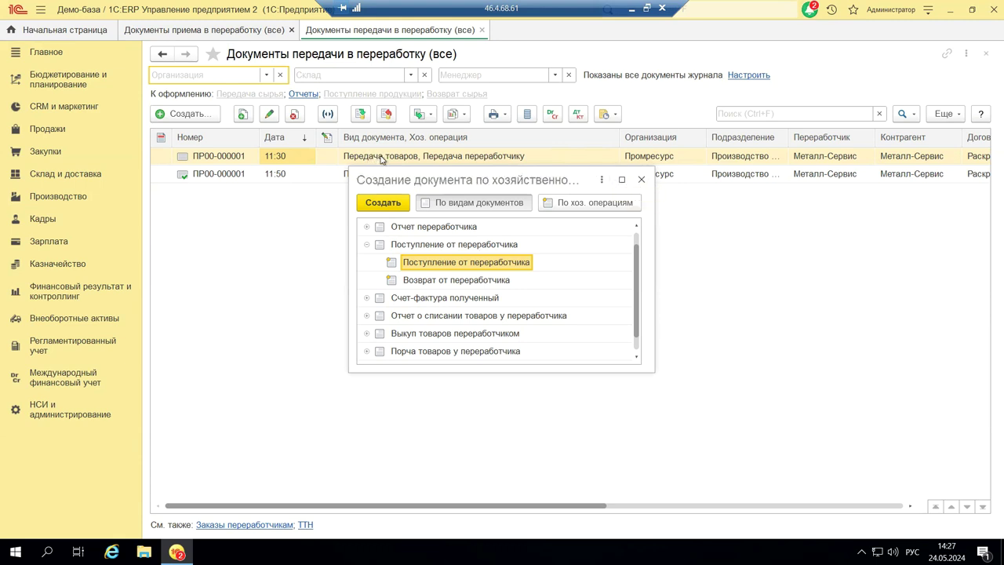
Step: Dismiss the document creation dialog, open the Передача переработчику document, and review its goods and available delivery methods without changing them
{"action": "left_click", "coordinate": [641, 178]}
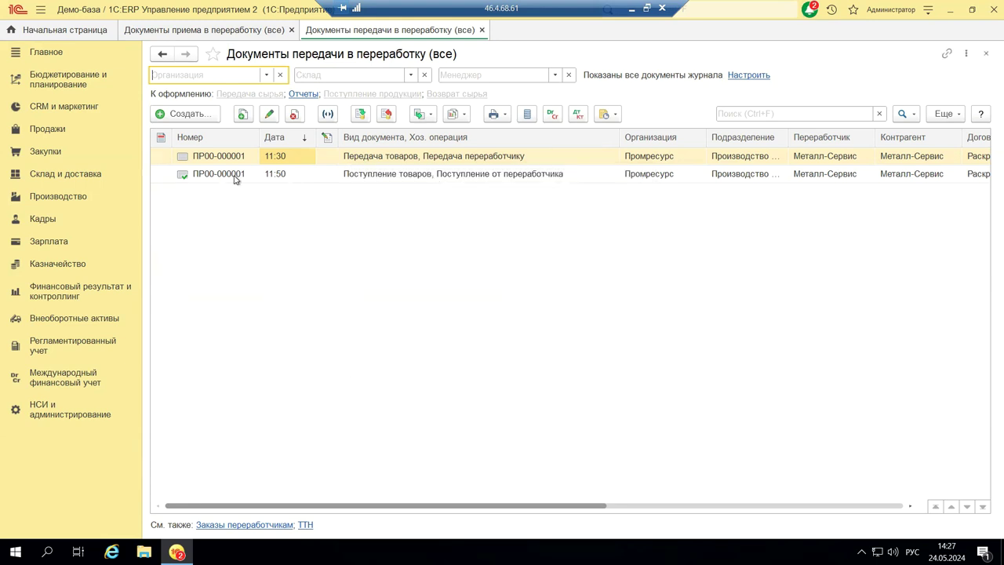
{"action": "double_click", "coordinate": [472, 158]}
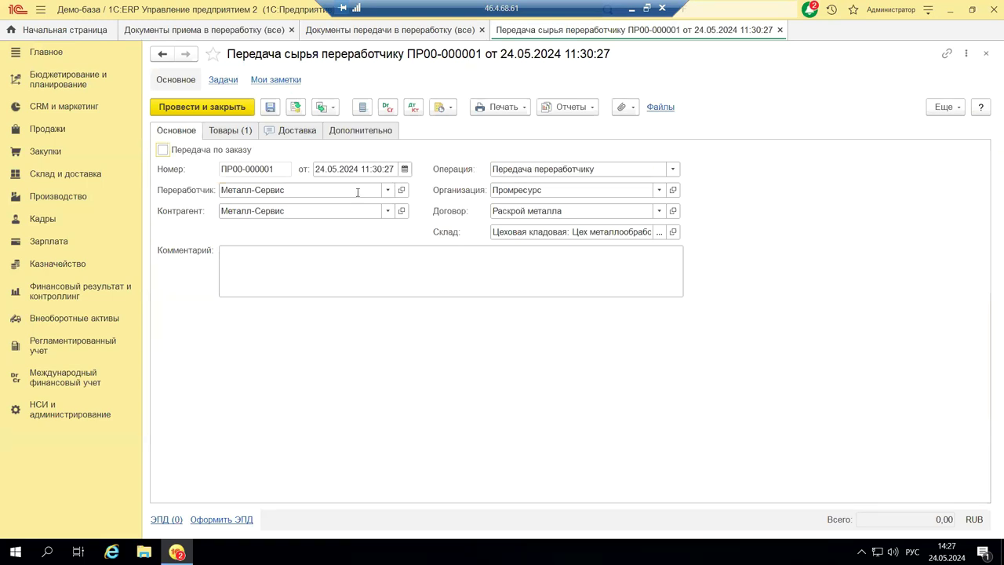
{"action": "left_click", "coordinate": [234, 131]}
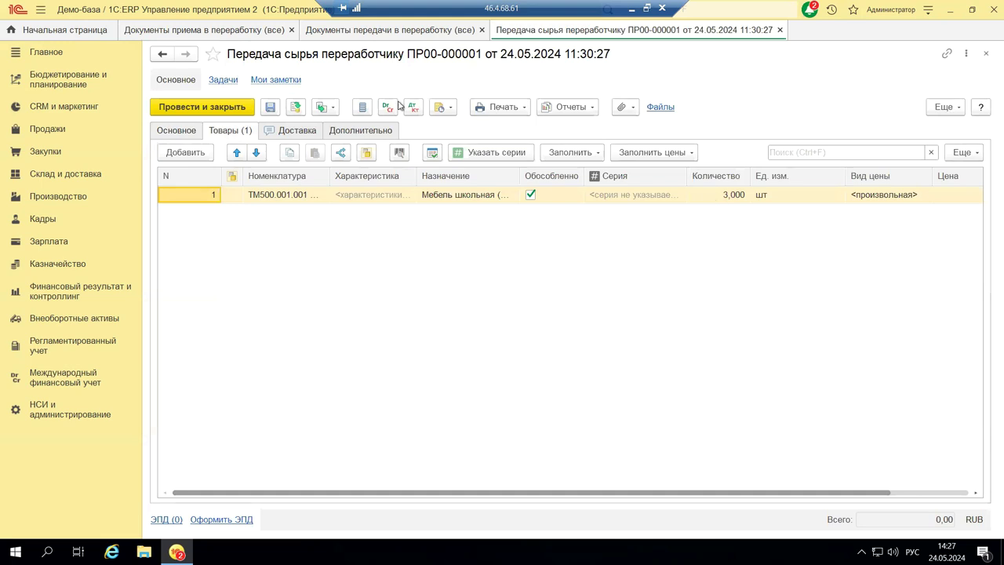
{"action": "left_click", "coordinate": [305, 135]}
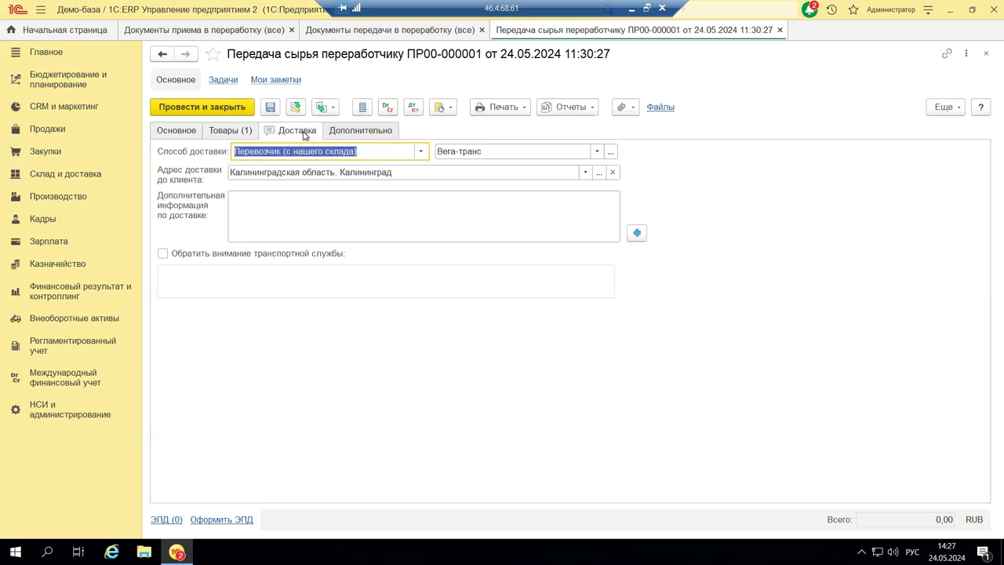
{"action": "left_click", "coordinate": [423, 152]}
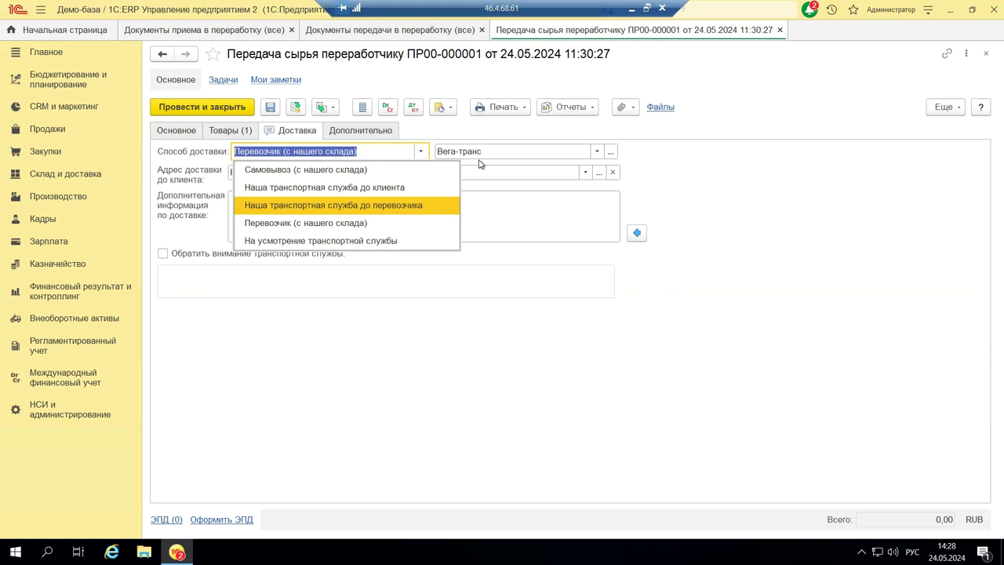
{"action": "key", "text": "Escape"}
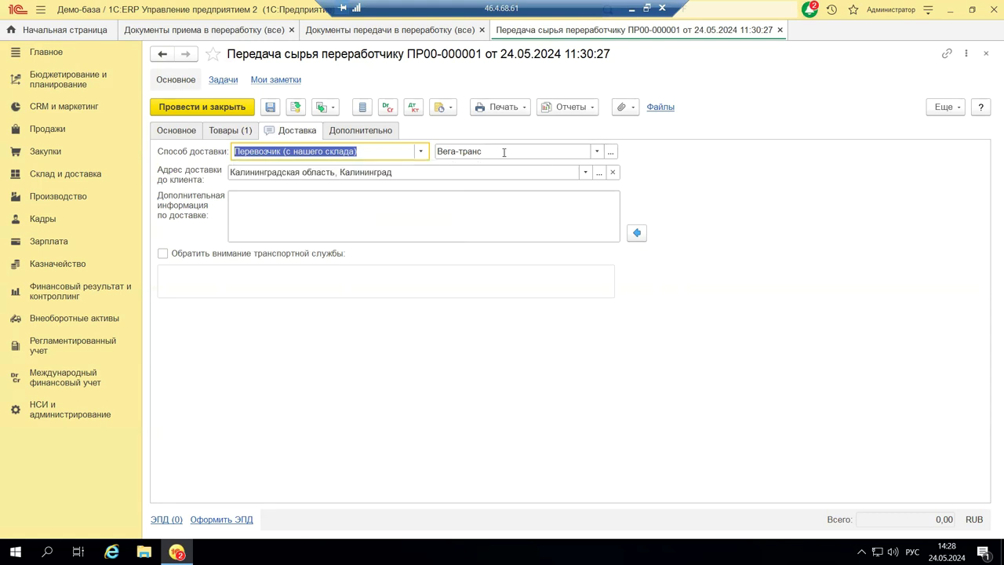
Step: Review the carriers available for the raw material transfer and its additional details, and close the document
{"action": "left_click", "coordinate": [599, 152]}
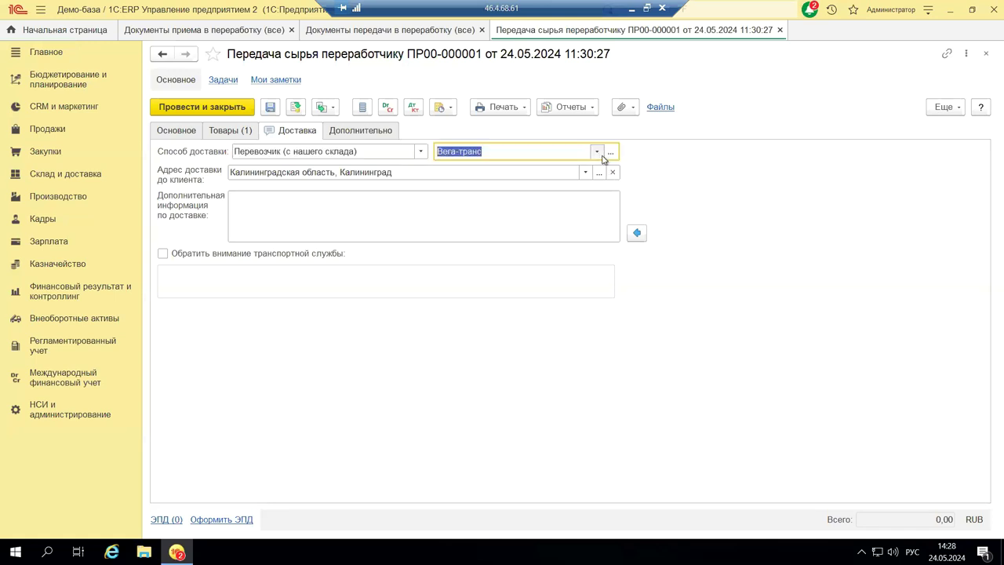
{"action": "left_click", "coordinate": [512, 187]}
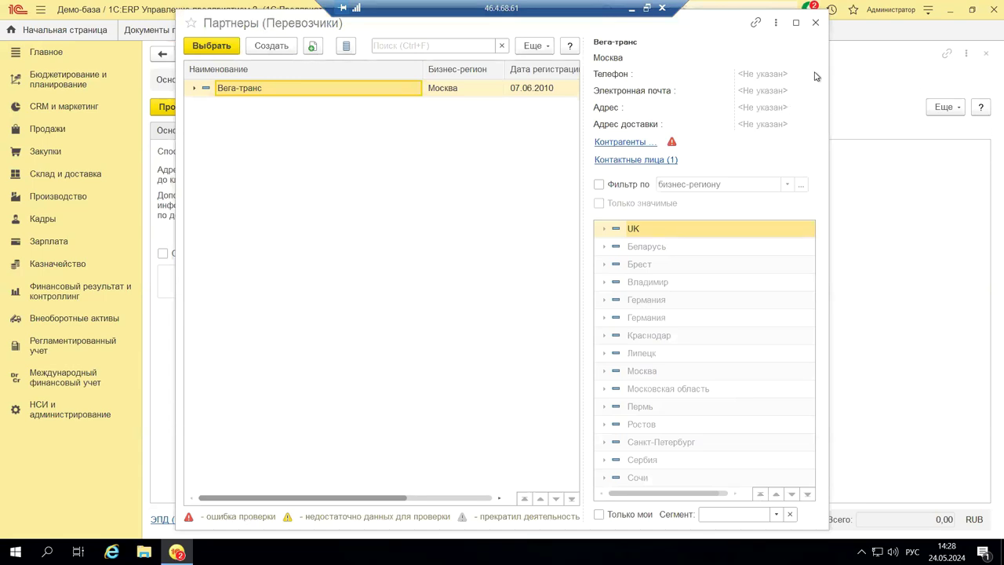
{"action": "left_click", "coordinate": [814, 22]}
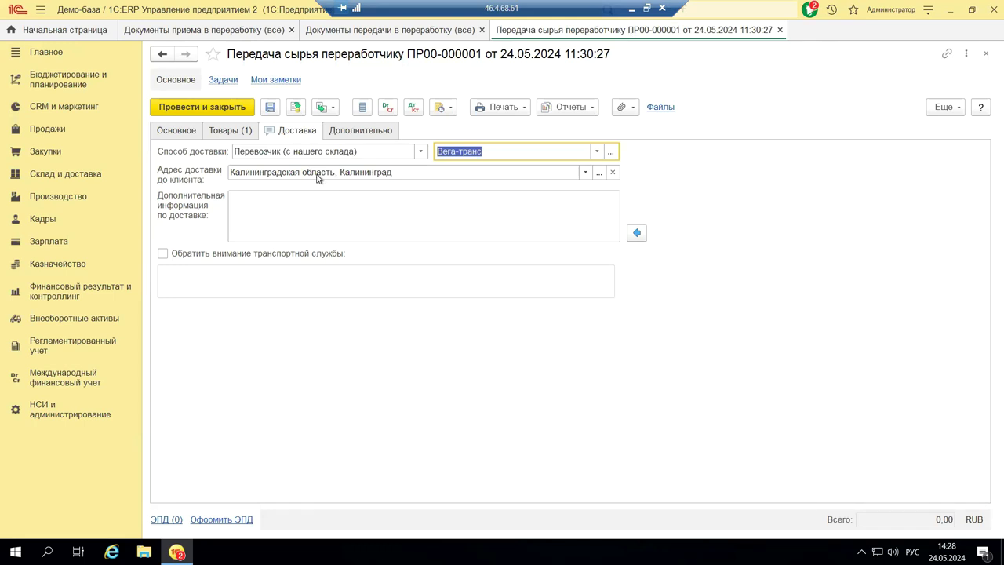
{"action": "left_click", "coordinate": [389, 131]}
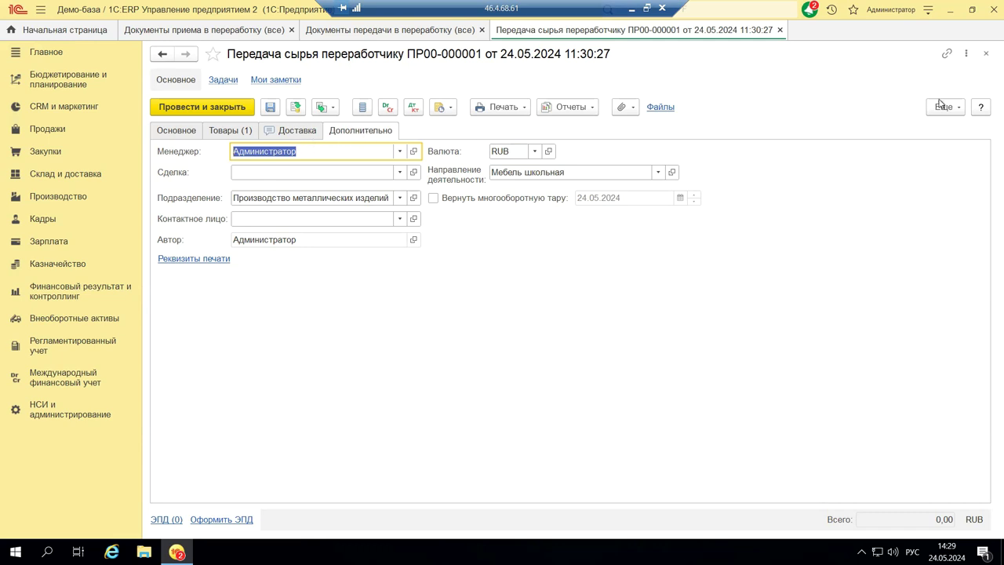
{"action": "left_click", "coordinate": [986, 55]}
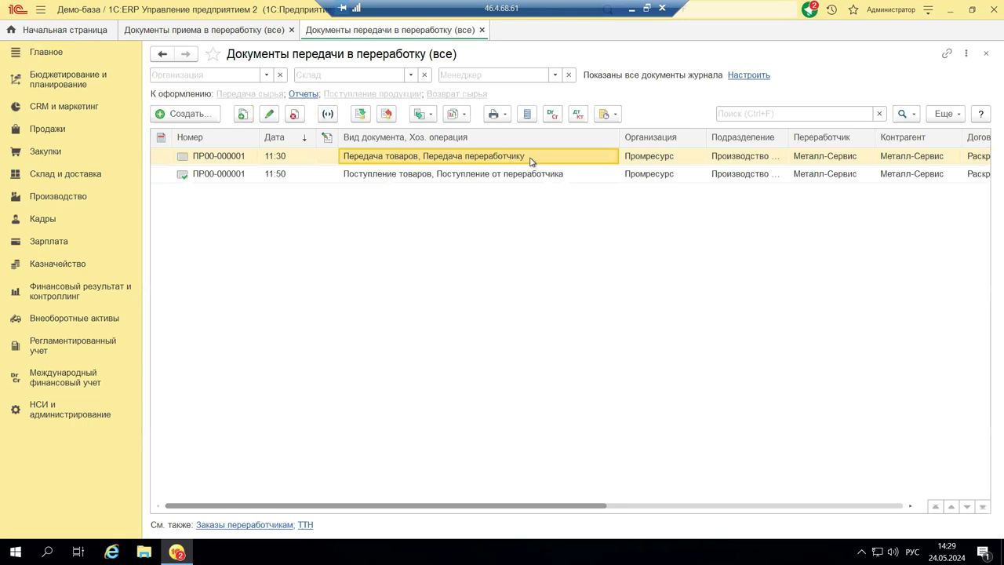
Step: Open the Поступление от переработчика document, review its main, goods and additional details, and close it
{"action": "double_click", "coordinate": [397, 176]}
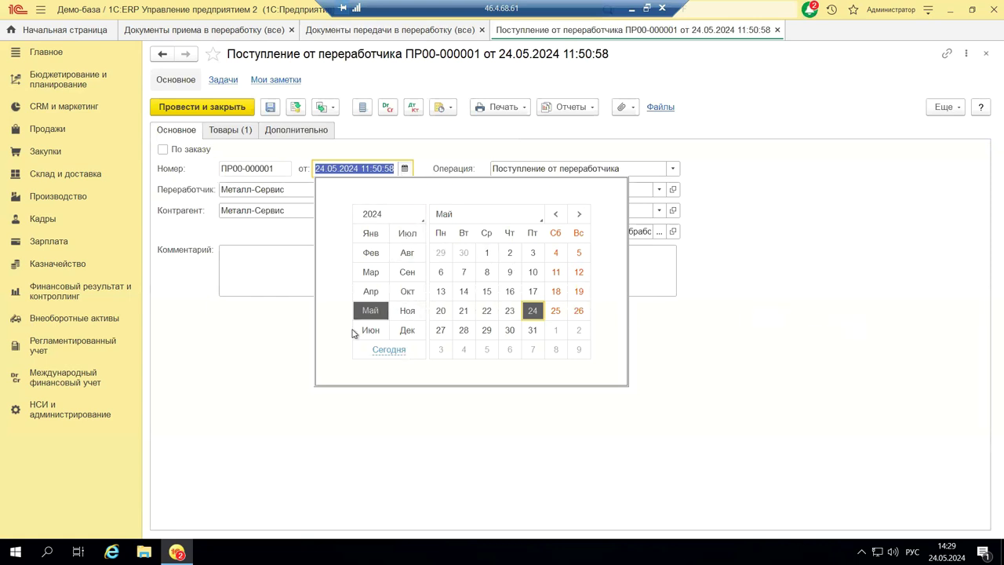
{"action": "left_click", "coordinate": [143, 325]}
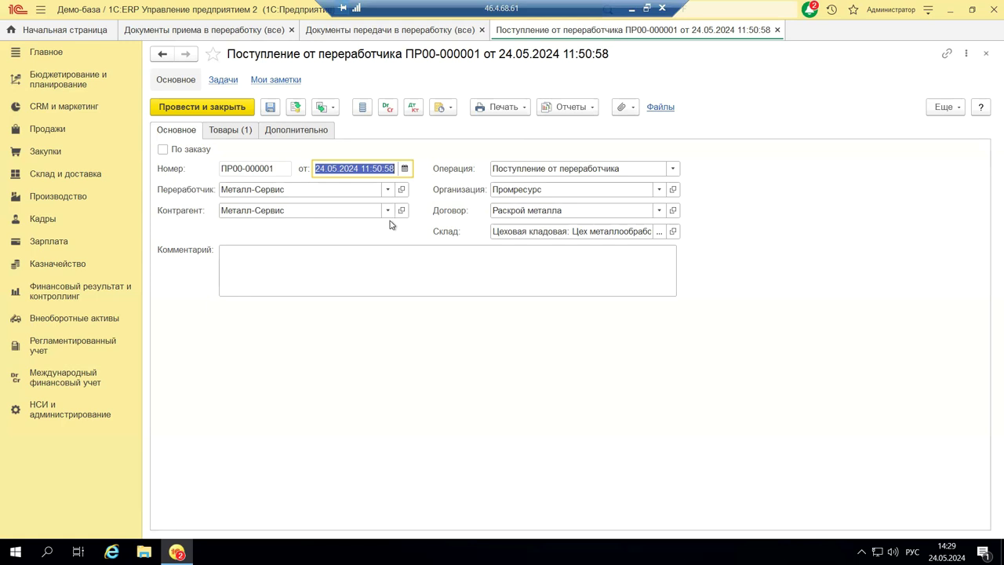
{"action": "left_click", "coordinate": [225, 131]}
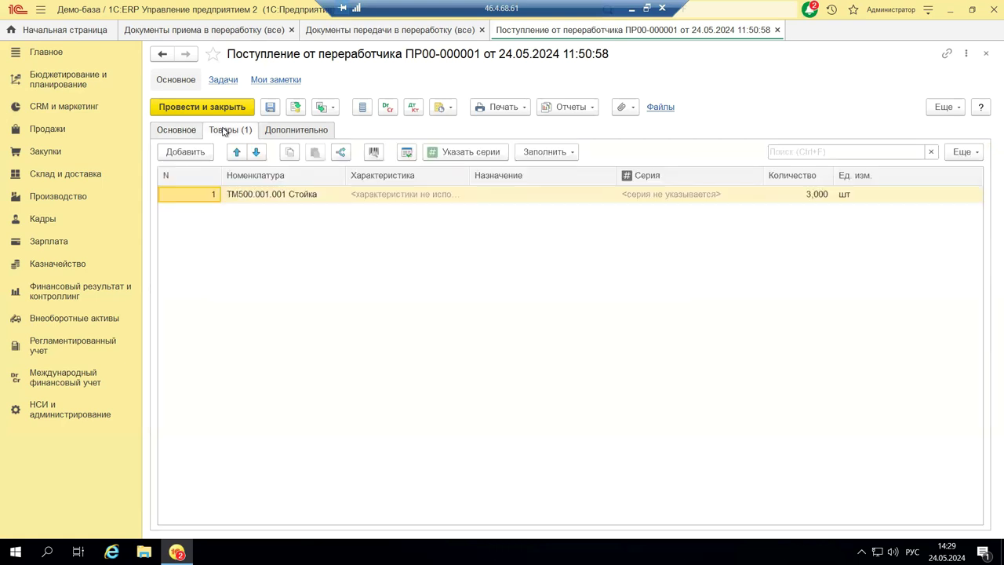
{"action": "left_click", "coordinate": [279, 131]}
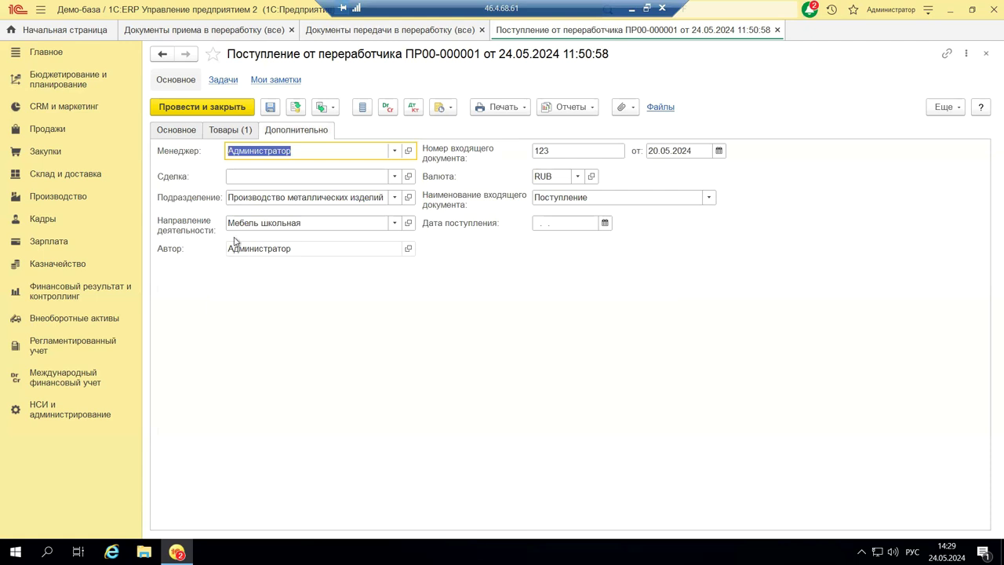
{"action": "left_click", "coordinate": [985, 55]}
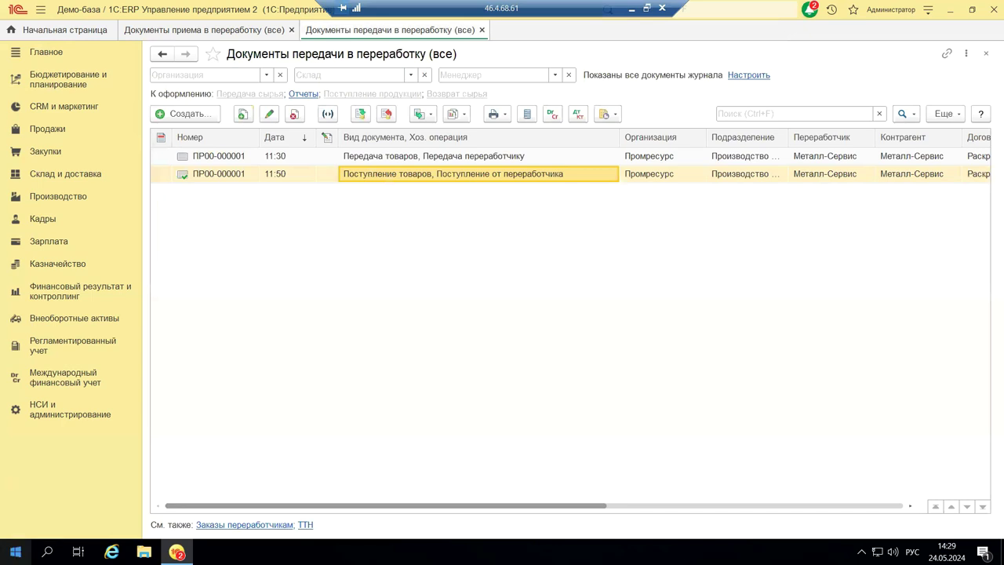
Step: Switch to the PowerPoint presentation and show slide 6 with the scheme from Поступление от давальца to Передача давальцу
{"action": "left_click", "coordinate": [633, 10]}
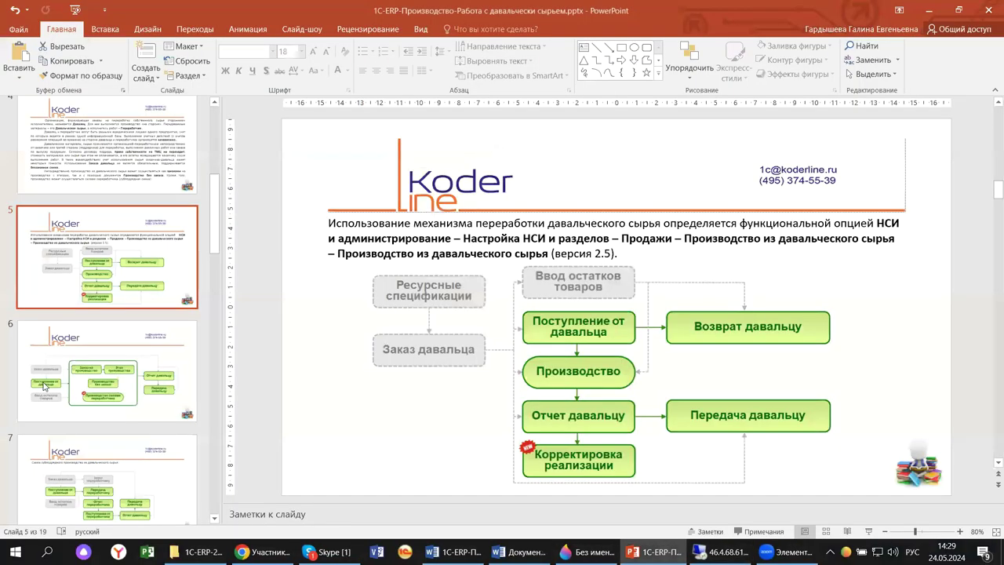
{"action": "left_click", "coordinate": [83, 378]}
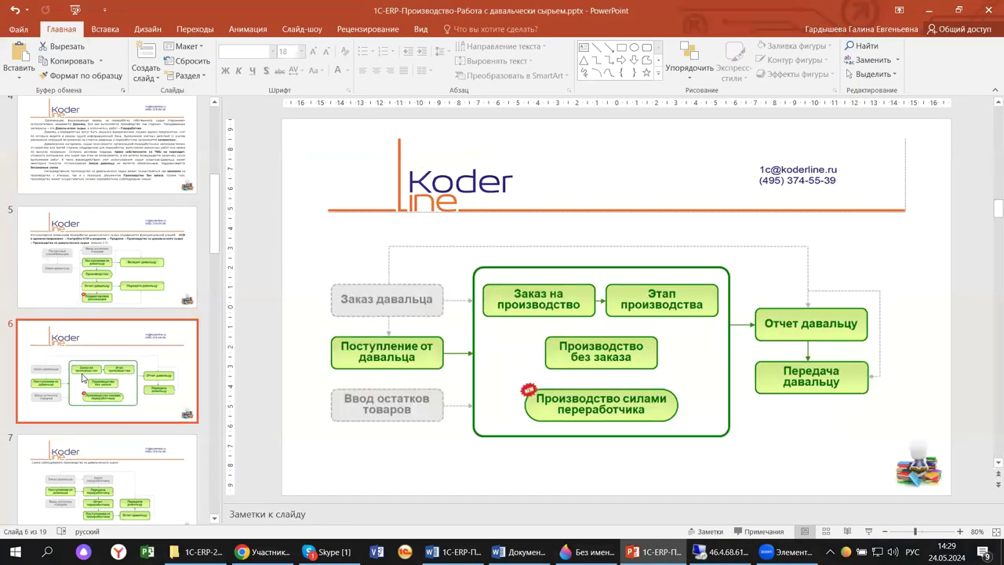
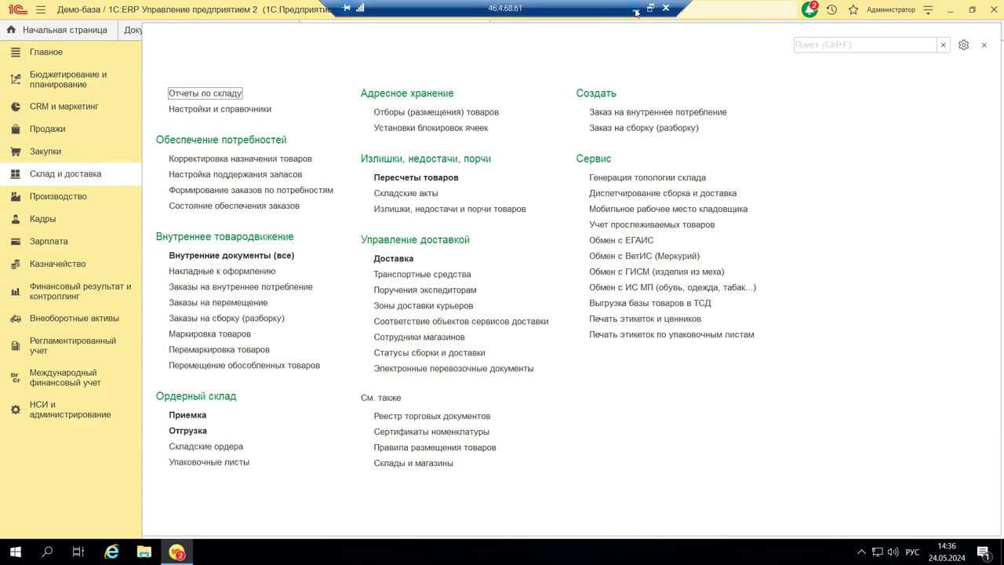
Step: Switch to the PowerPoint presentation and show slide 12 on the "Документы приема в переработку" workplace
{"action": "left_click", "coordinate": [635, 10]}
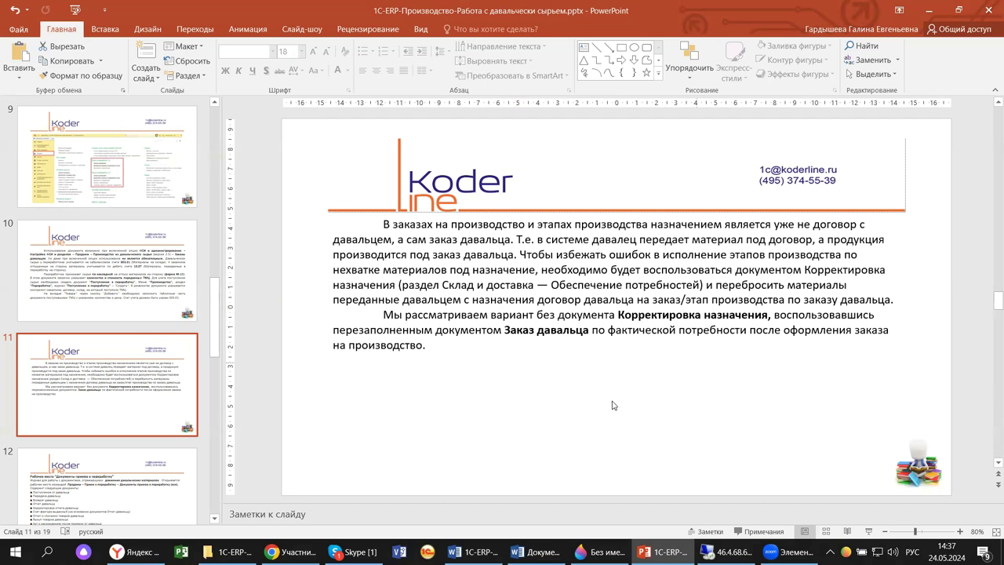
{"action": "scroll", "coordinate": [99, 465], "scroll_direction": "down", "scroll_amount": 2}
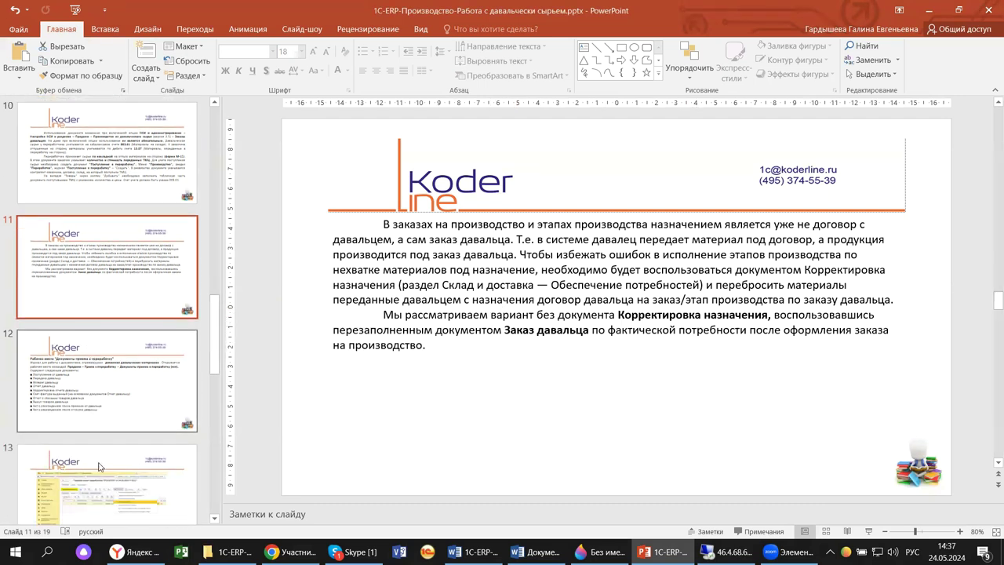
{"action": "scroll", "coordinate": [98, 466], "scroll_direction": "down", "scroll_amount": 1}
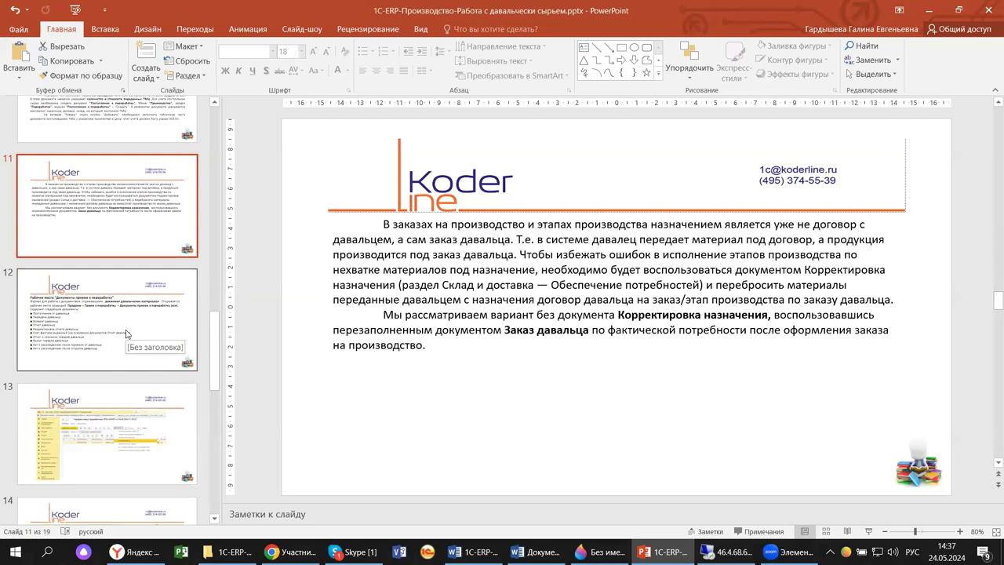
{"action": "left_click", "coordinate": [125, 333]}
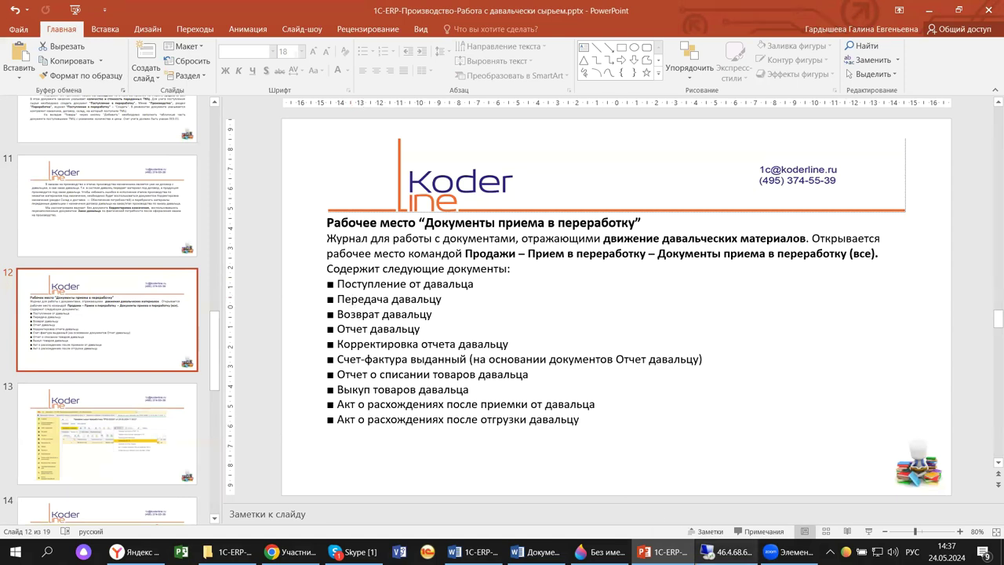
Step: Switch back to the remote 1С:ERP session and open the Документы передачи в переработку (все) journal for Передача в переработку 2.5
{"action": "left_click", "coordinate": [717, 551]}
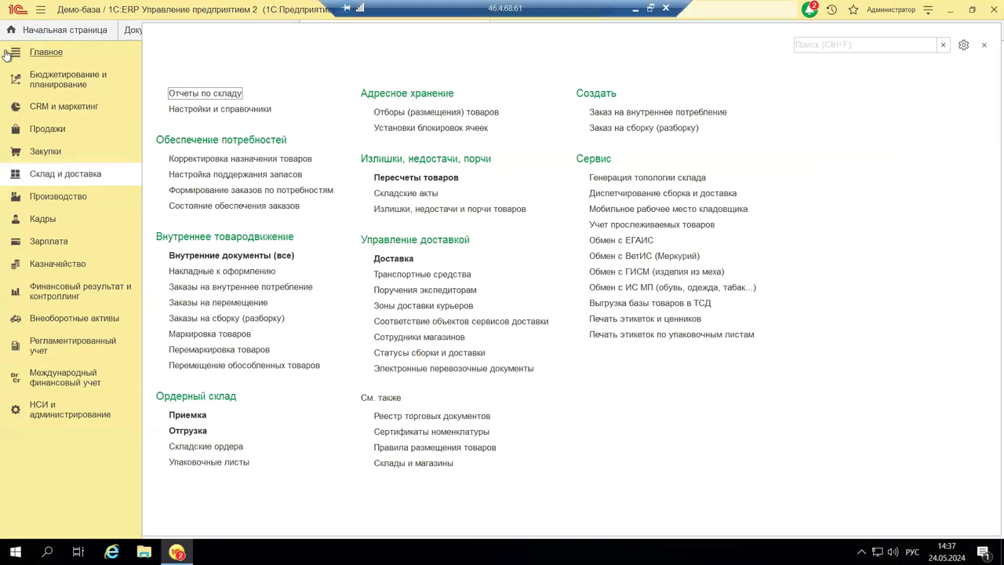
{"action": "left_click", "coordinate": [140, 203]}
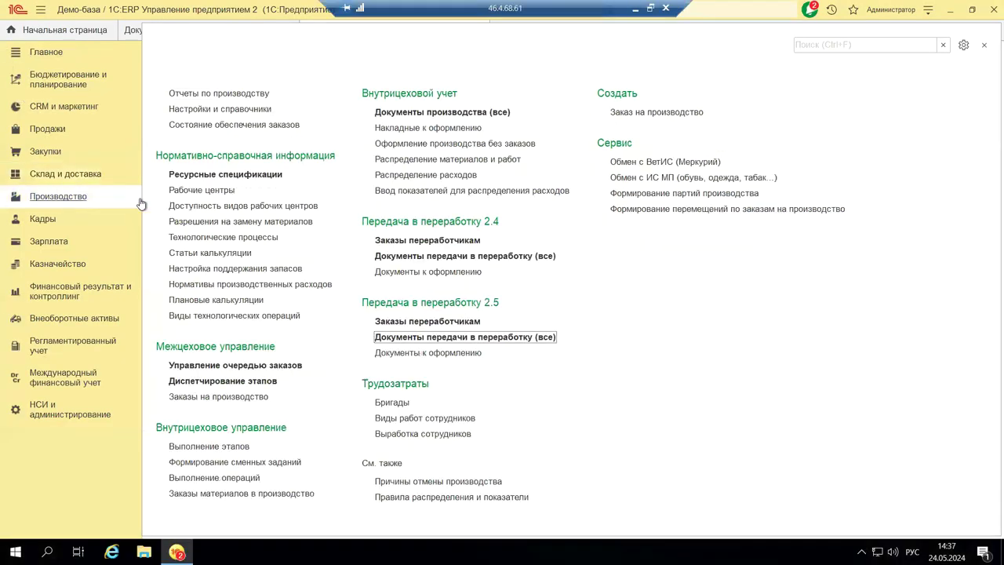
{"action": "left_click", "coordinate": [438, 337]}
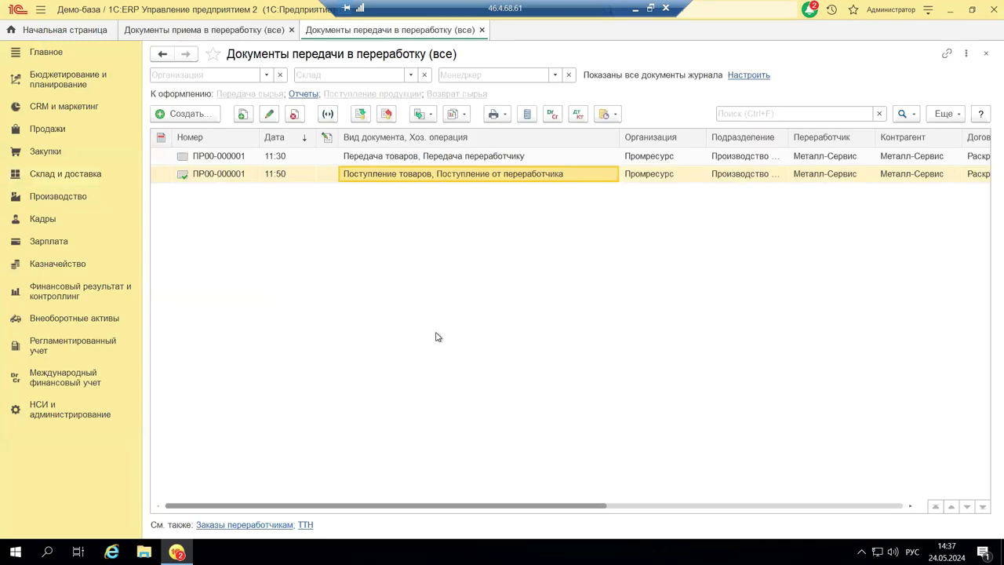
Step: Review the document types available for creation and start a new Отчет переработчика with the Производство у переработчика operation
{"action": "left_click", "coordinate": [177, 114]}
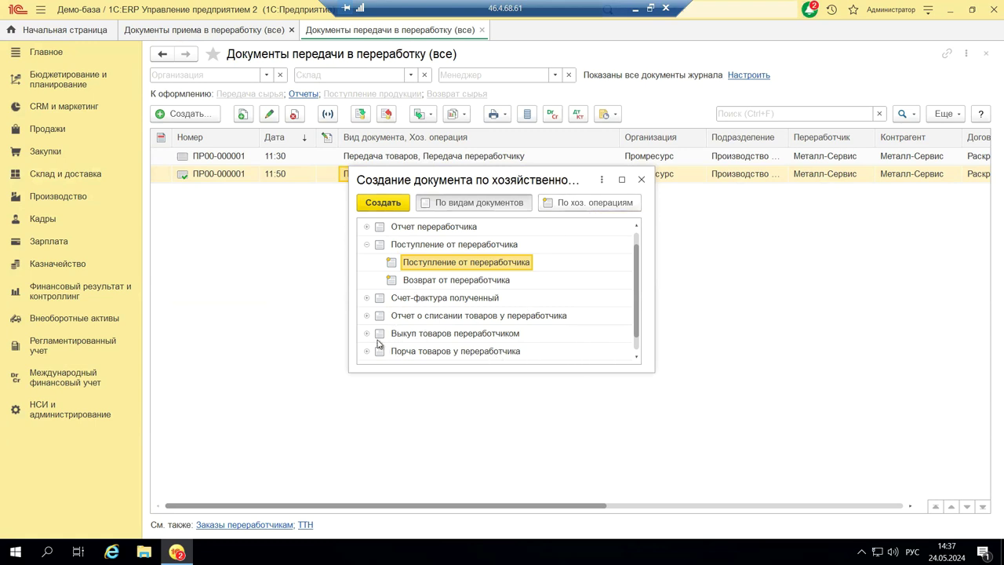
{"action": "scroll", "coordinate": [436, 304], "scroll_direction": "down", "scroll_amount": 1}
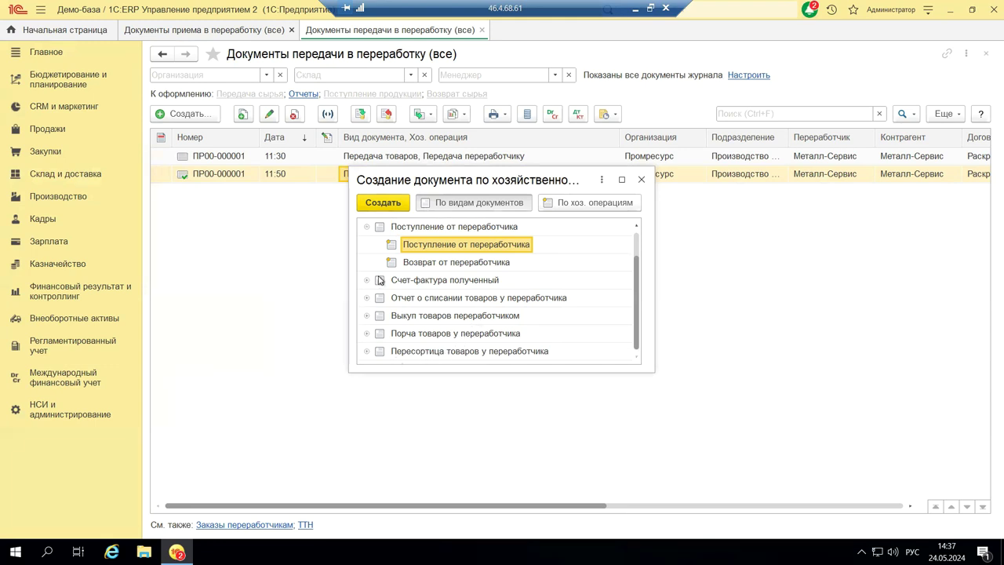
{"action": "scroll", "coordinate": [392, 264], "scroll_direction": "up", "scroll_amount": 2}
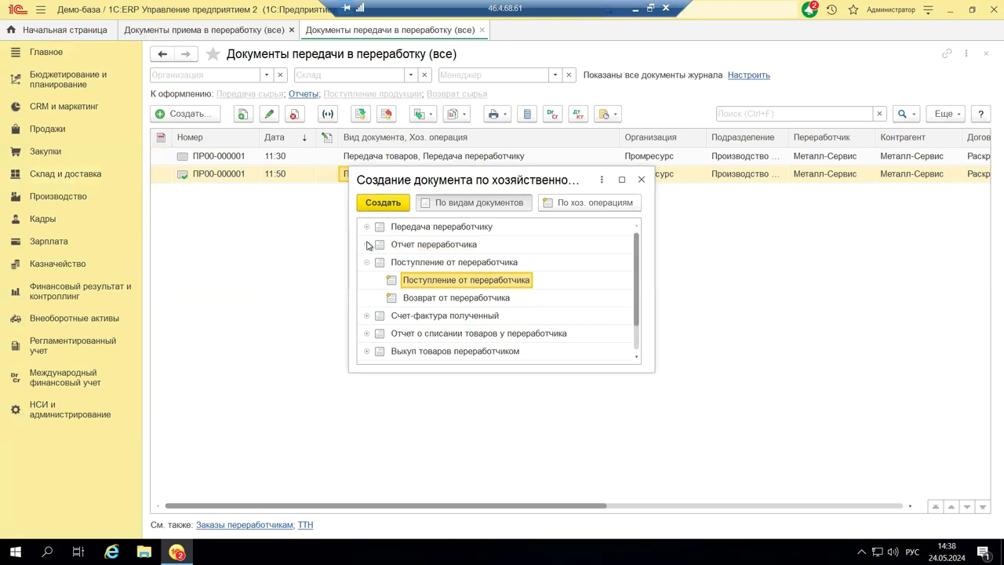
{"action": "left_click", "coordinate": [367, 245]}
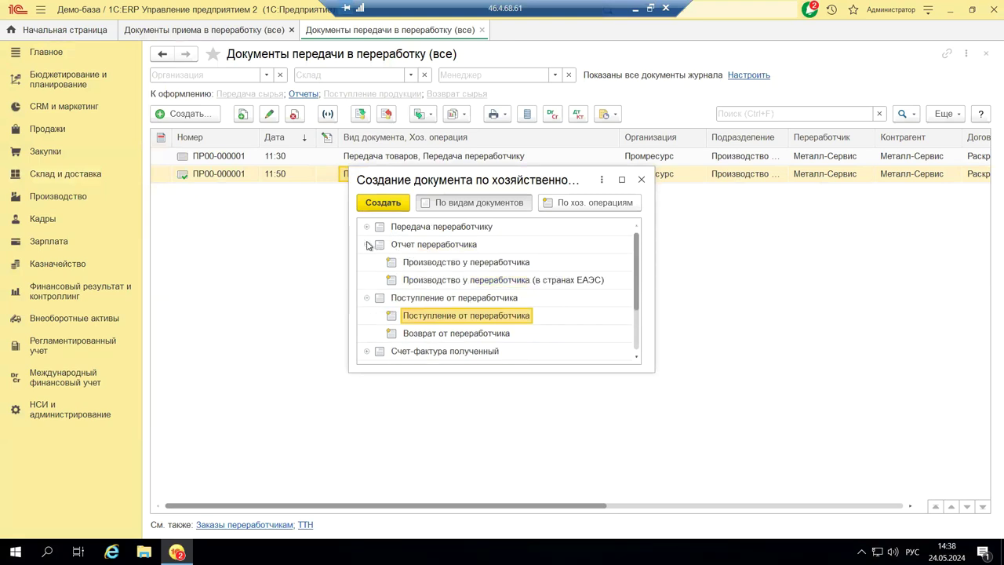
{"action": "double_click", "coordinate": [470, 262]}
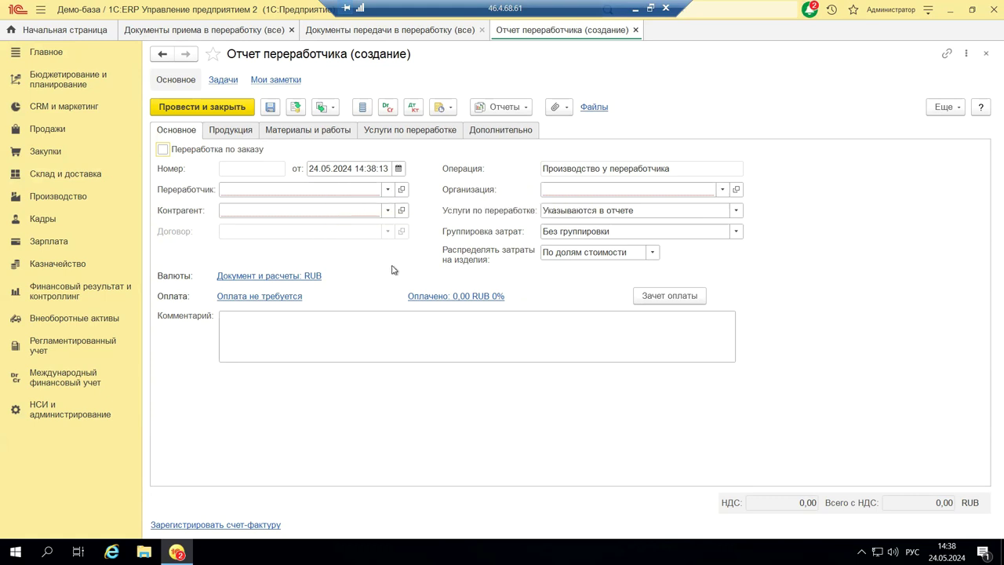
Step: Review the report's product tables and fill options, starting an item row for products at calculated cost and cancelling its entry
{"action": "left_click", "coordinate": [232, 131]}
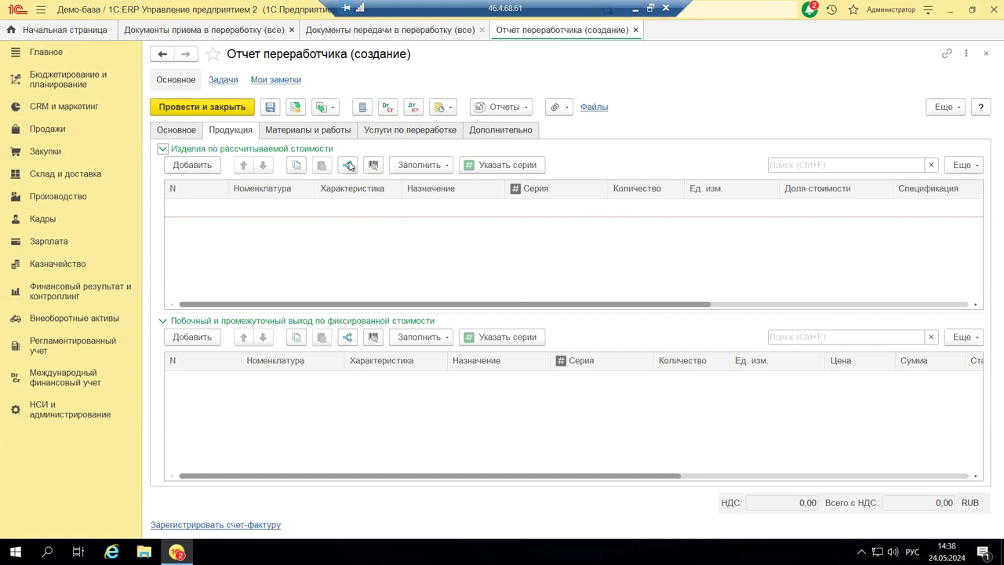
{"action": "left_click", "coordinate": [432, 167]}
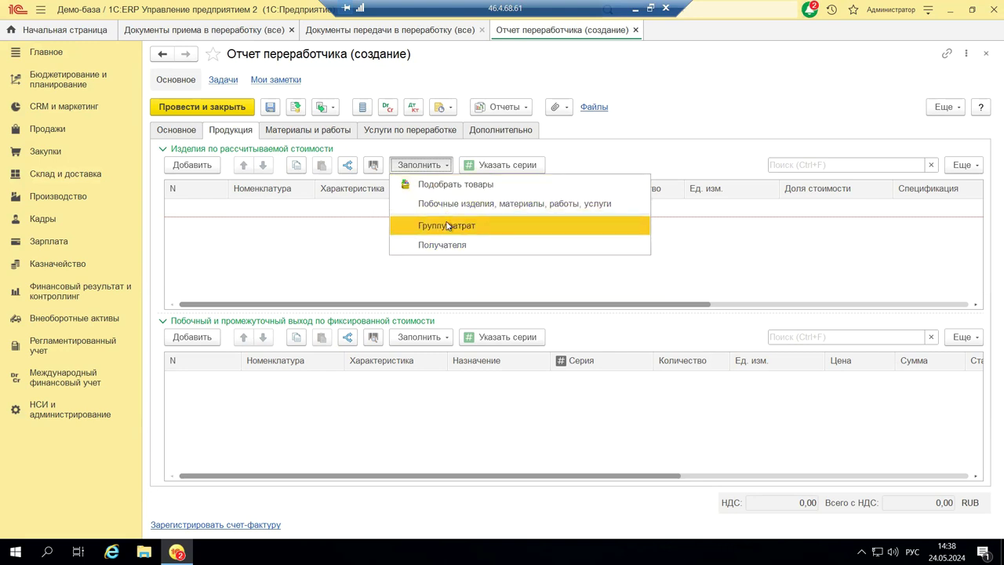
{"action": "left_click", "coordinate": [361, 251]}
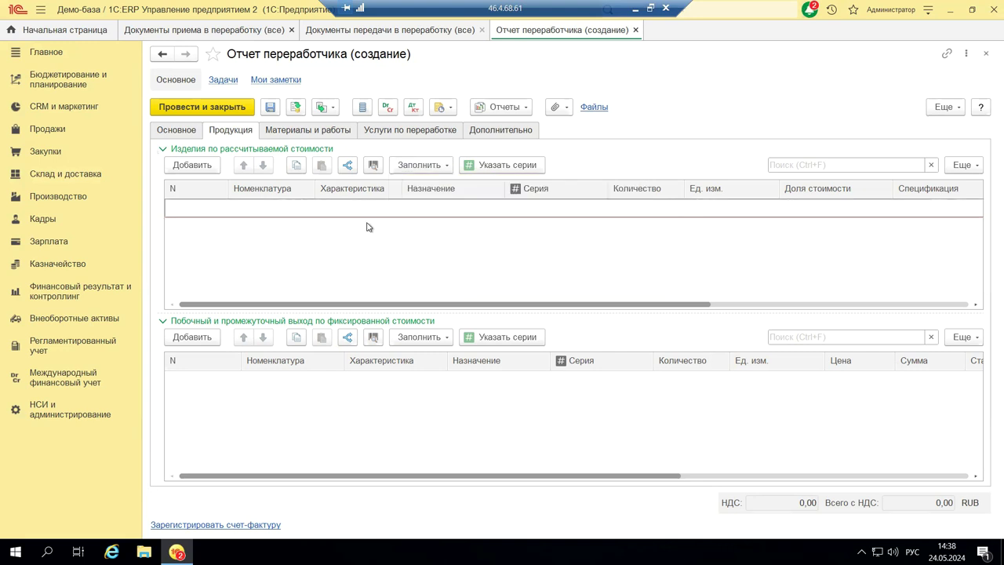
{"action": "left_click", "coordinate": [201, 165]}
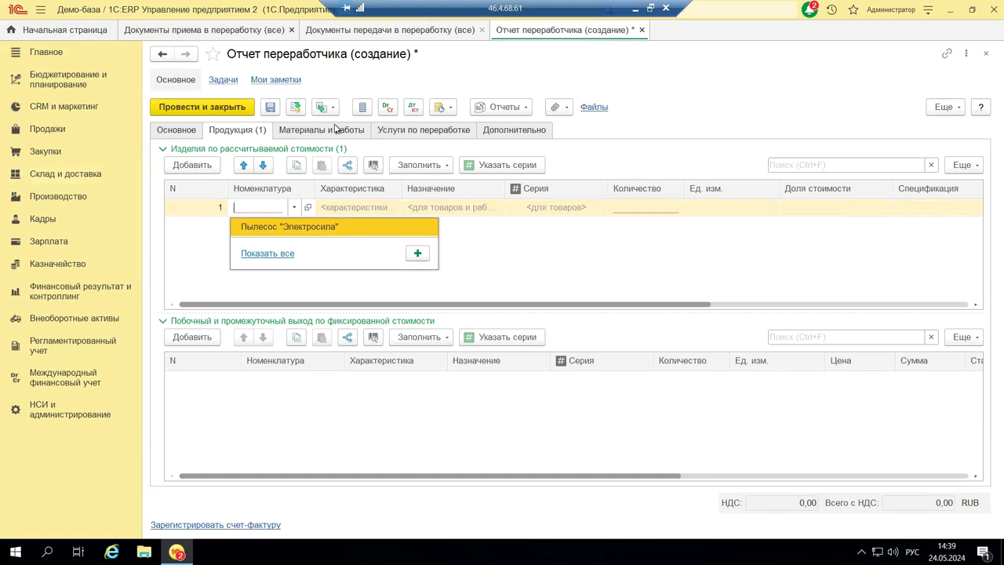
{"action": "key", "text": "Escape"}
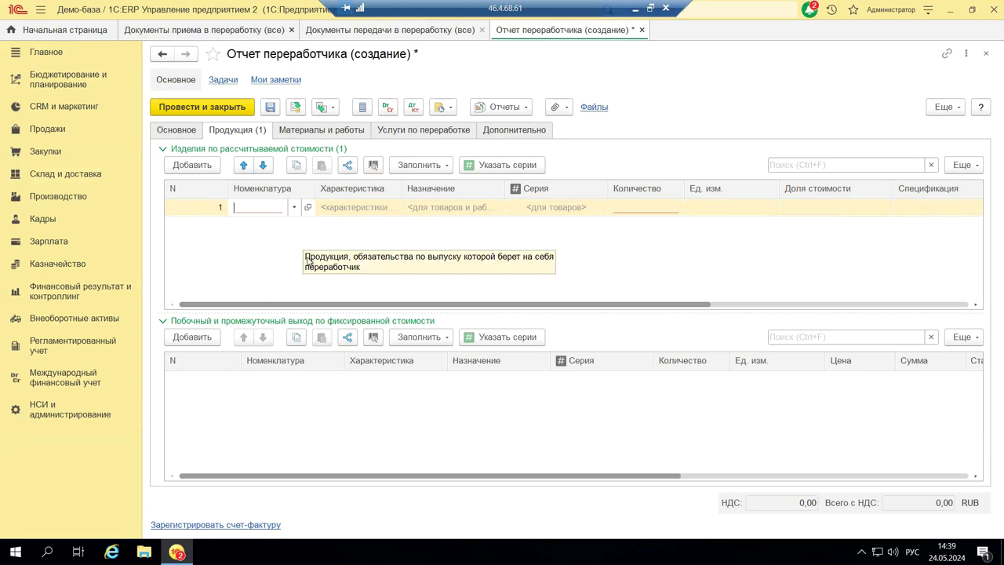
{"action": "key", "text": "Escape"}
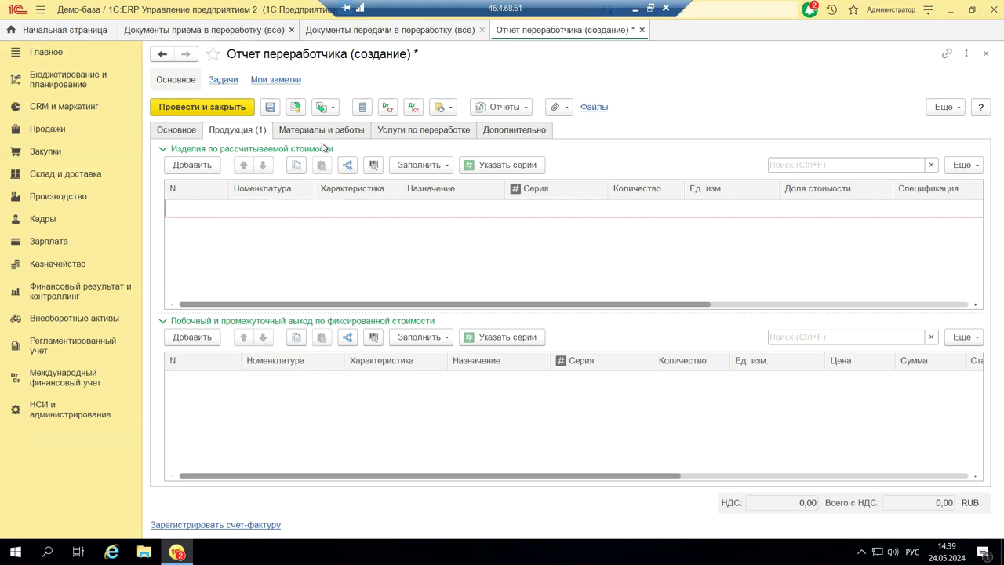
Step: Review the report's materials and works, processing services, additional details and main details without filling them in
{"action": "left_click", "coordinate": [346, 132]}
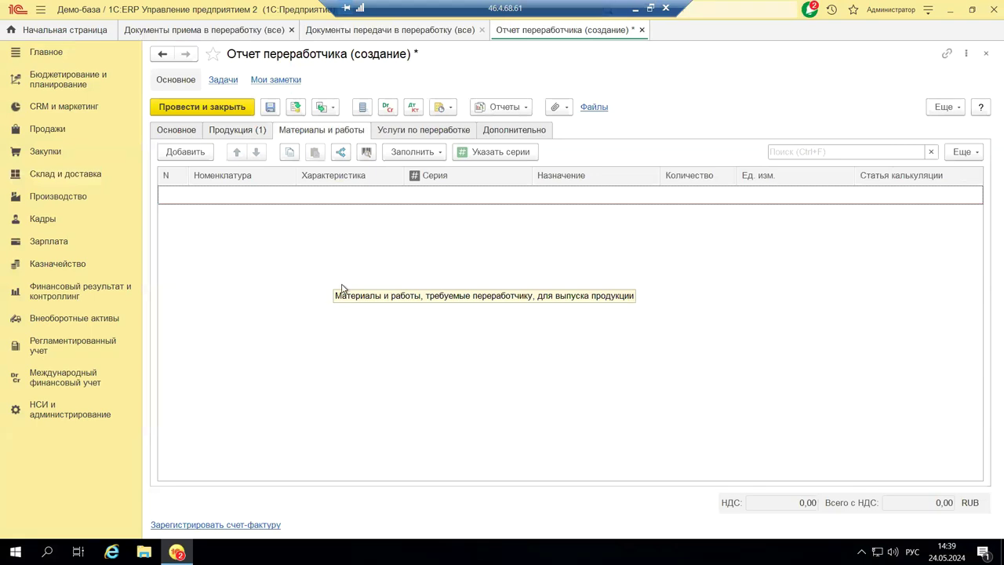
{"action": "left_click", "coordinate": [450, 130]}
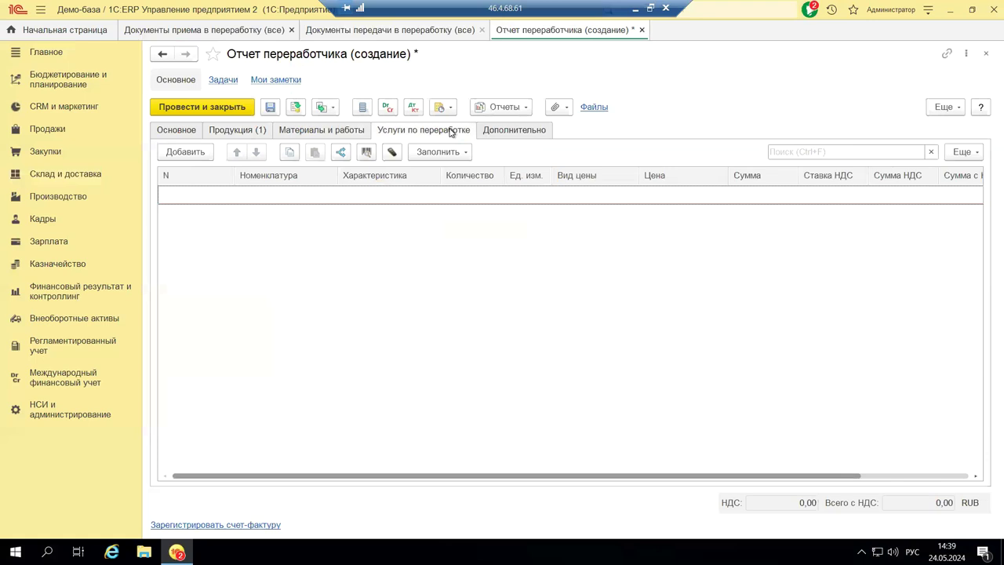
{"action": "left_click", "coordinate": [505, 133]}
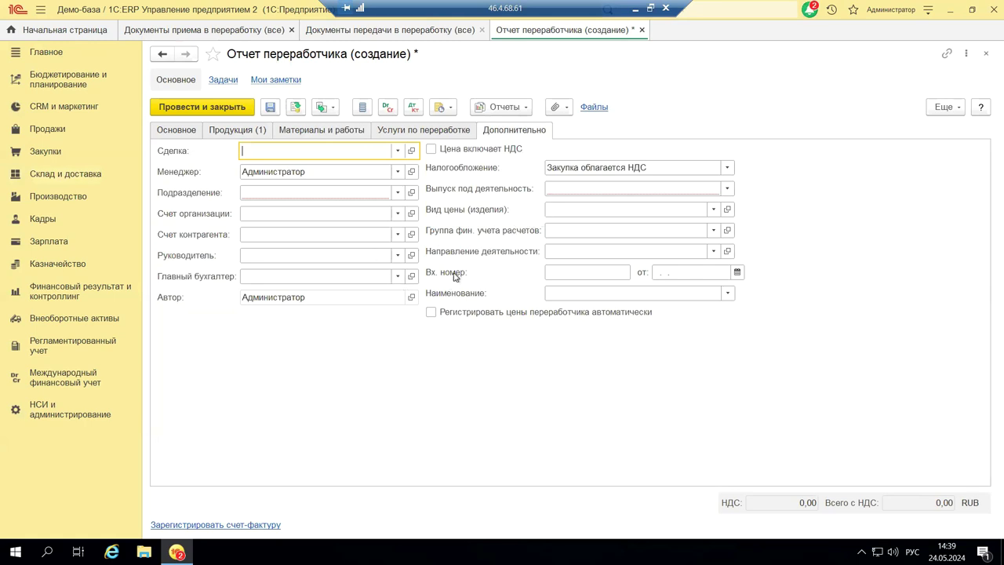
{"action": "mouse_move", "coordinate": [454, 274]}
{"action": "left_click", "coordinate": [174, 130]}
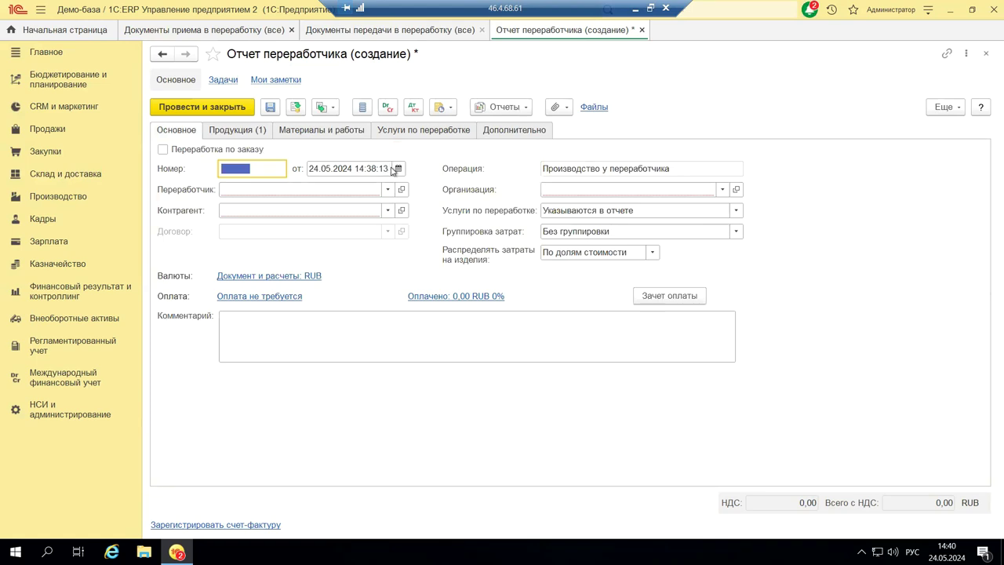
{"action": "left_click", "coordinate": [526, 130]}
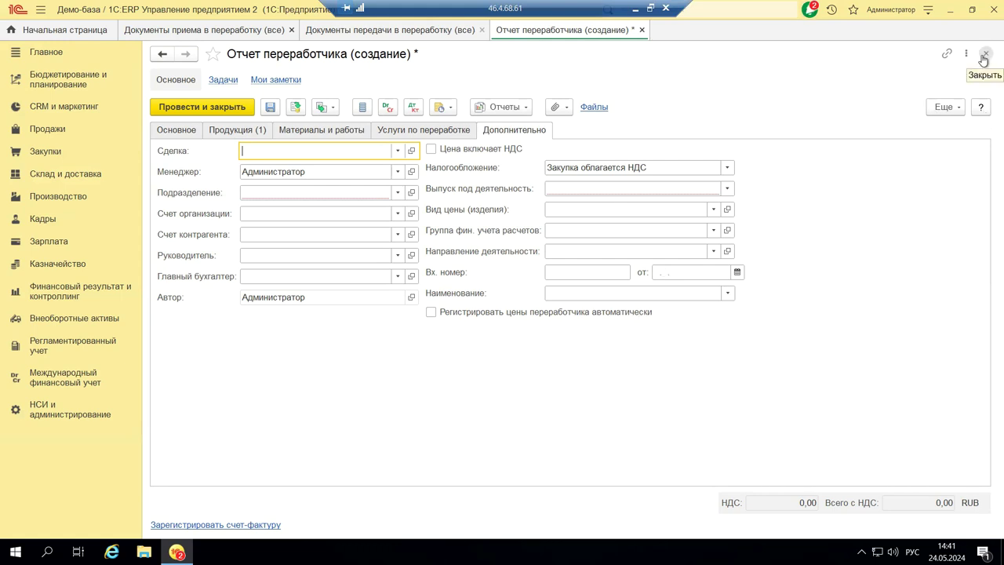
Step: Switch to the PowerPoint presentation and review slides 13, 14 and 16 on transfer print forms, document creation, and returns, transfers and reports to the давалец
{"action": "left_click", "coordinate": [636, 9]}
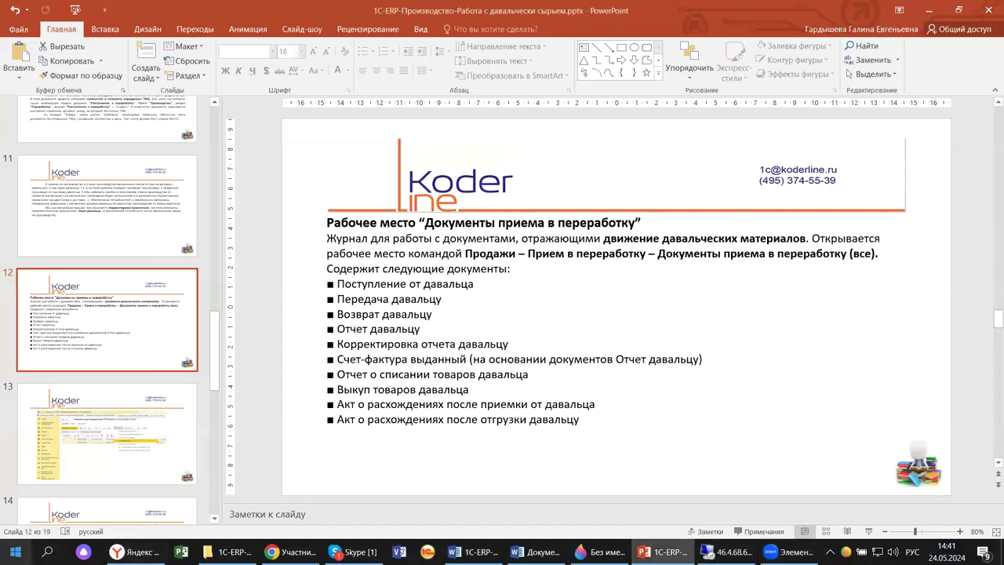
{"action": "scroll", "coordinate": [5, 235], "scroll_direction": "down", "scroll_amount": 3}
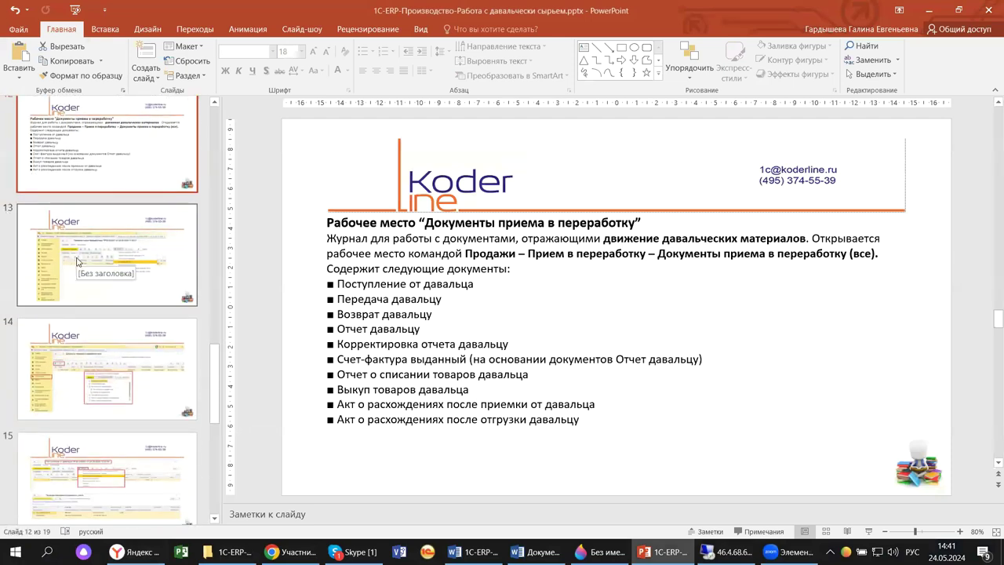
{"action": "left_click", "coordinate": [77, 261]}
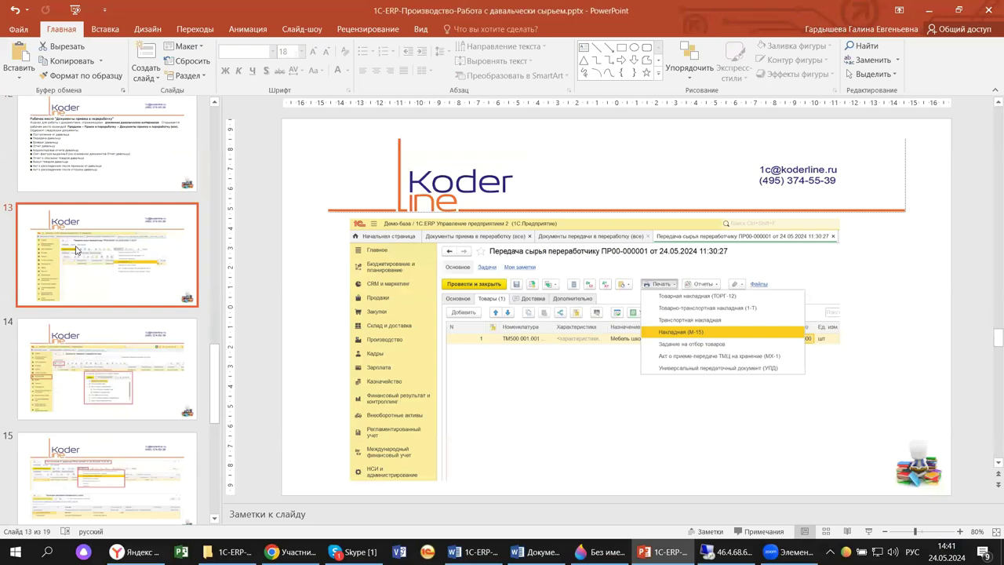
{"action": "left_click", "coordinate": [117, 160]}
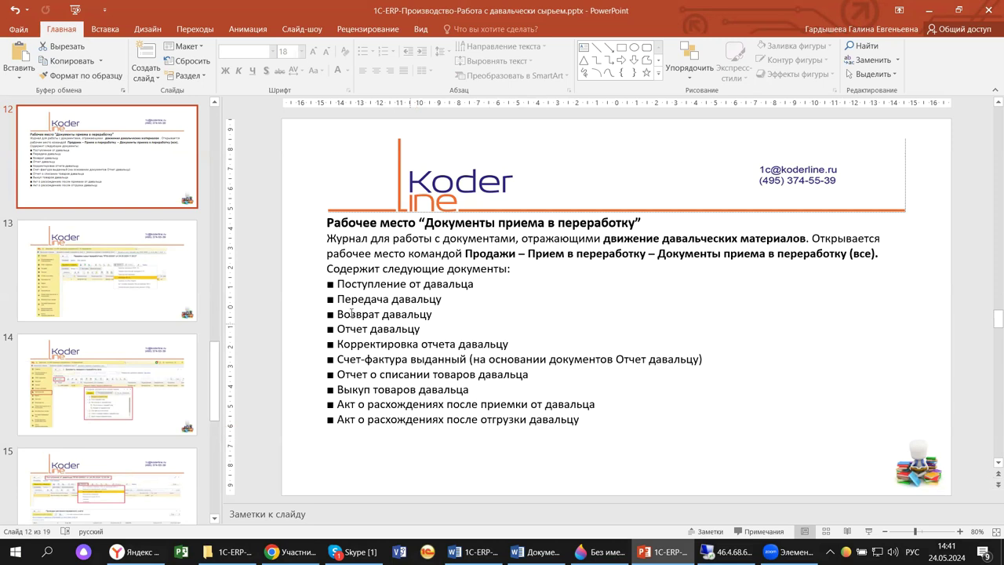
{"action": "left_click", "coordinate": [81, 270]}
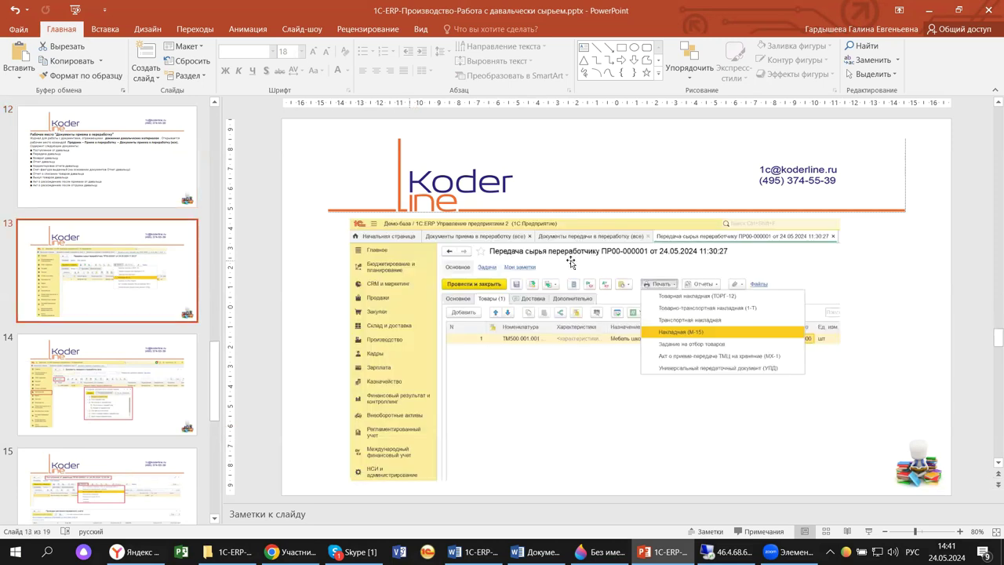
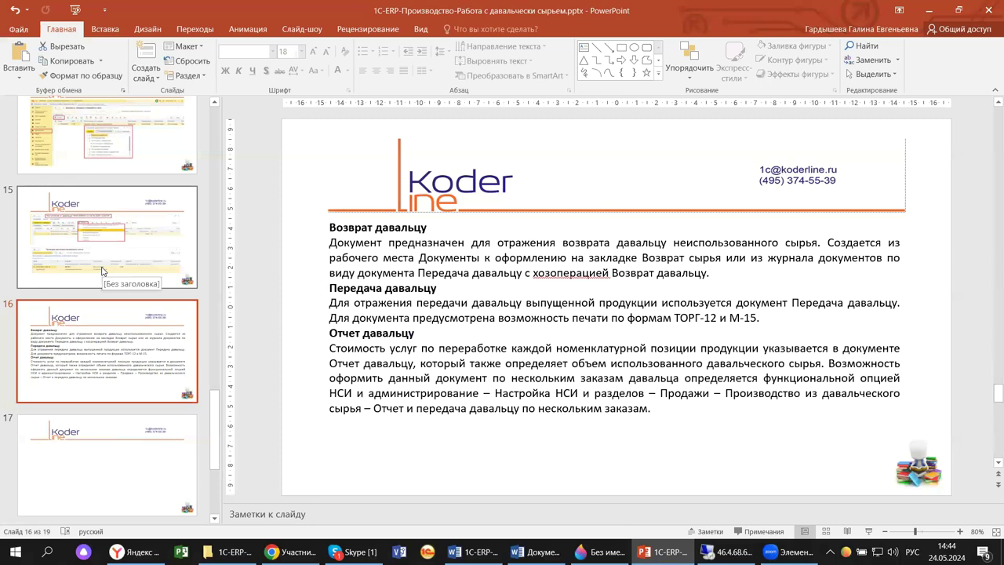
{"action": "left_click", "coordinate": [109, 152]}
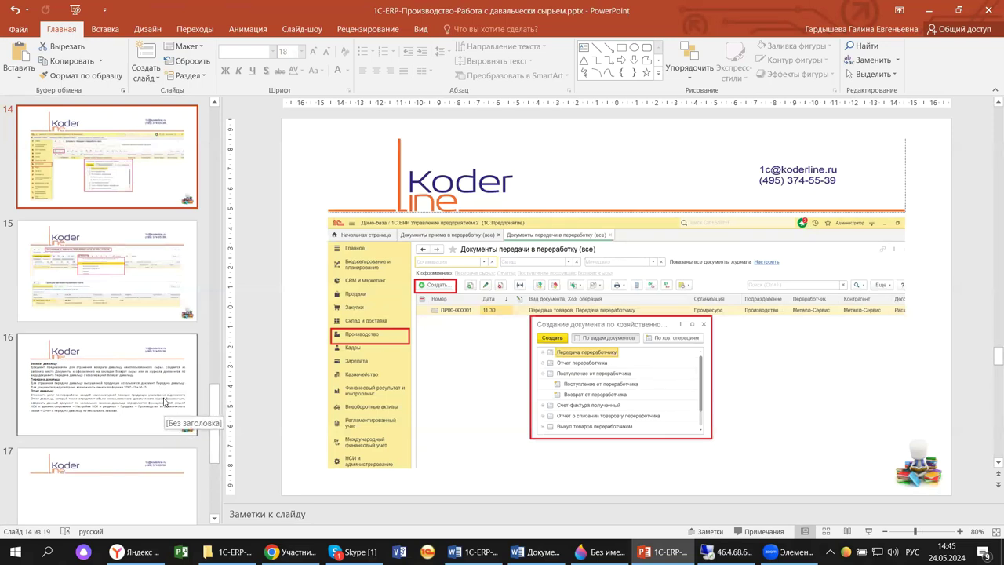
{"action": "left_click", "coordinate": [168, 413]}
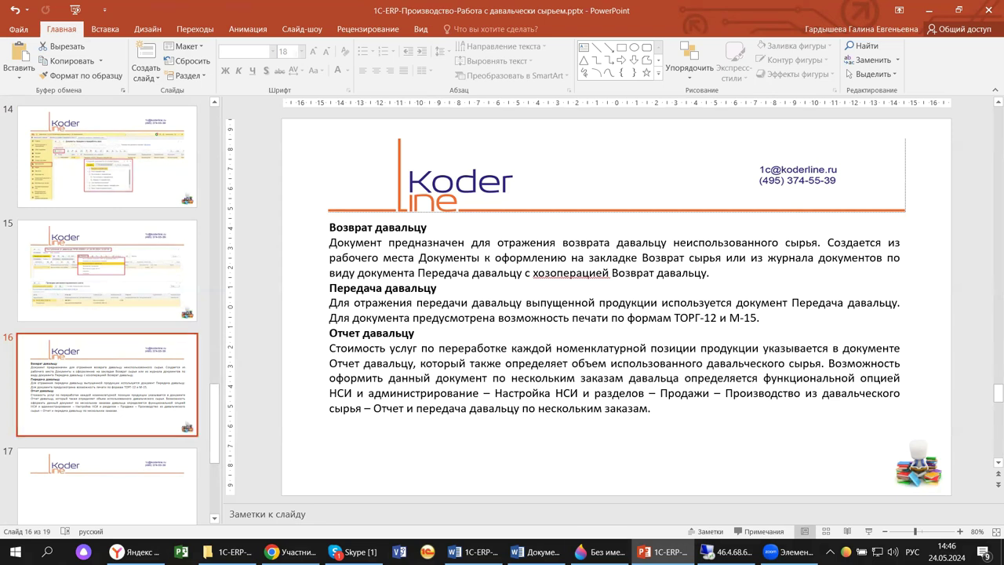
Step: Return to the remote 1С:ERP session and close the new Отчет переработчика without saving the changes
{"action": "mouse_move", "coordinate": [725, 552]}
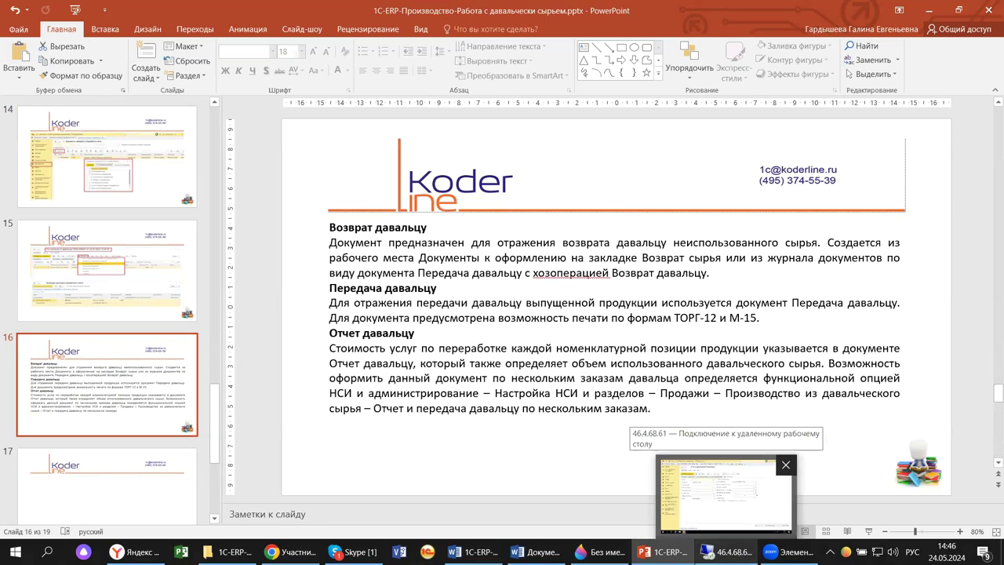
{"action": "left_click", "coordinate": [725, 494]}
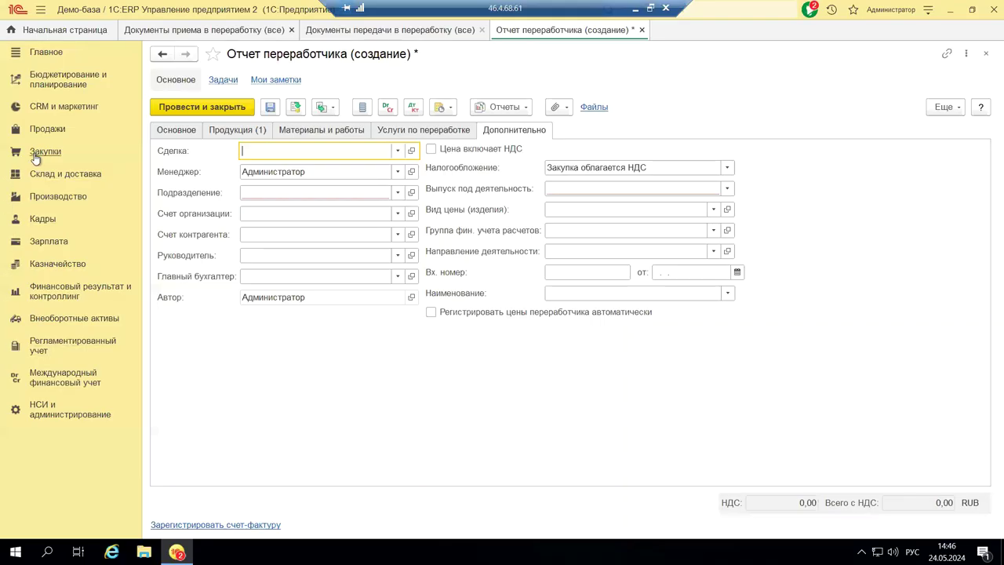
{"action": "left_click", "coordinate": [986, 53]}
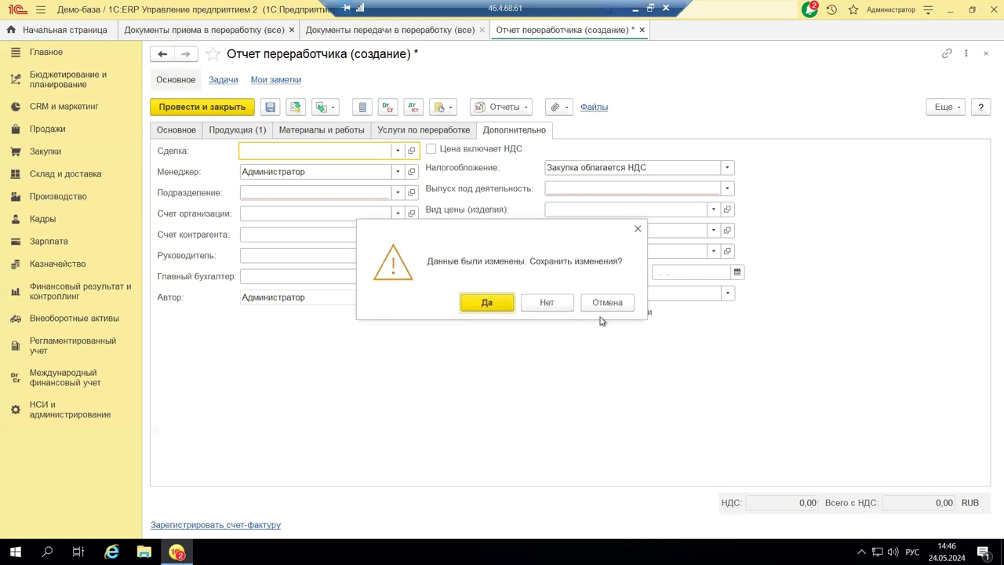
{"action": "left_click", "coordinate": [563, 302]}
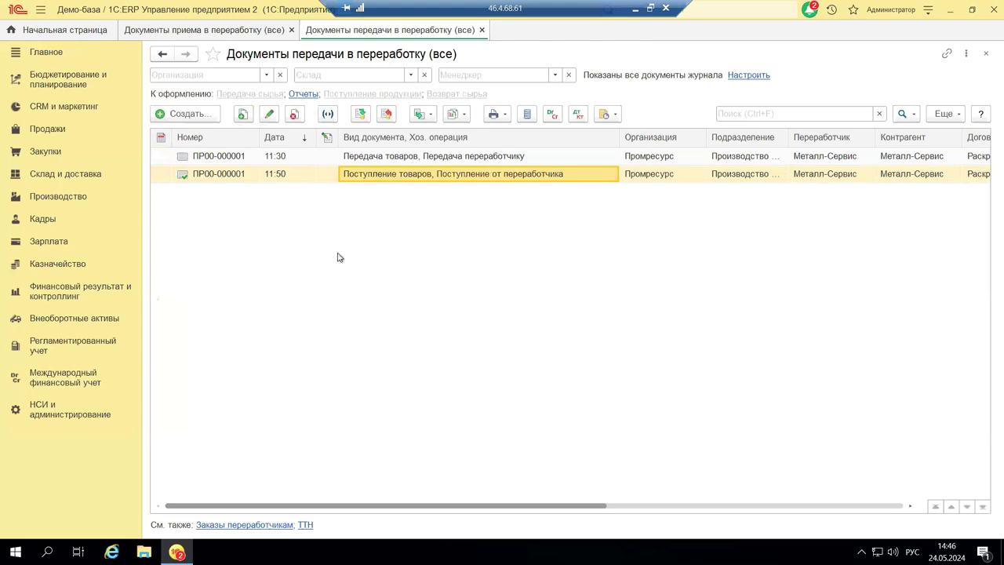
Step: Review the Прием в переработку commands under Продажи and Передача в переработку under Производство, reopening the 2.5 transfer documents journal
{"action": "left_click", "coordinate": [59, 130]}
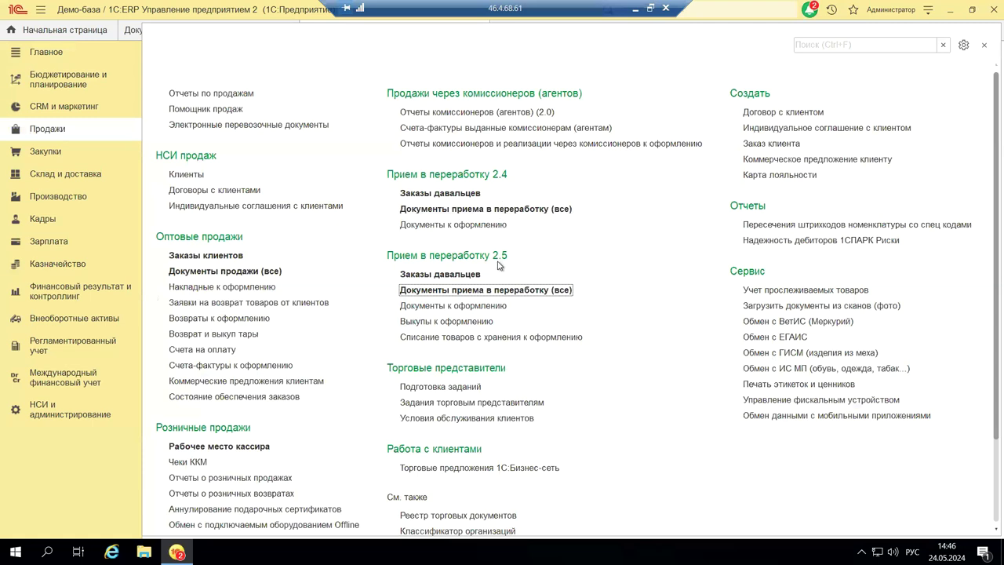
{"action": "left_click", "coordinate": [38, 199]}
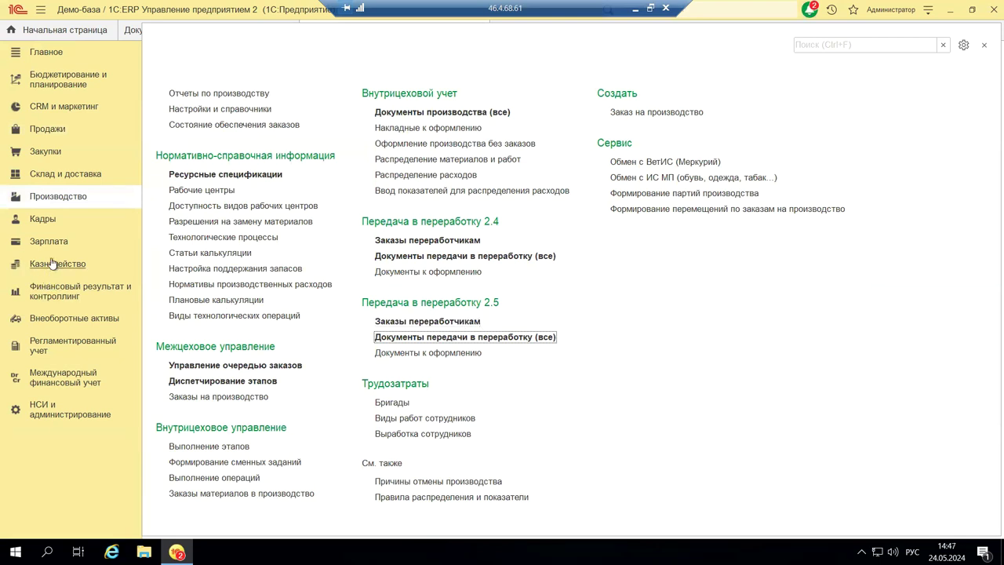
{"action": "left_click", "coordinate": [53, 201]}
{"action": "left_click", "coordinate": [53, 202]}
{"action": "left_click", "coordinate": [433, 342]}
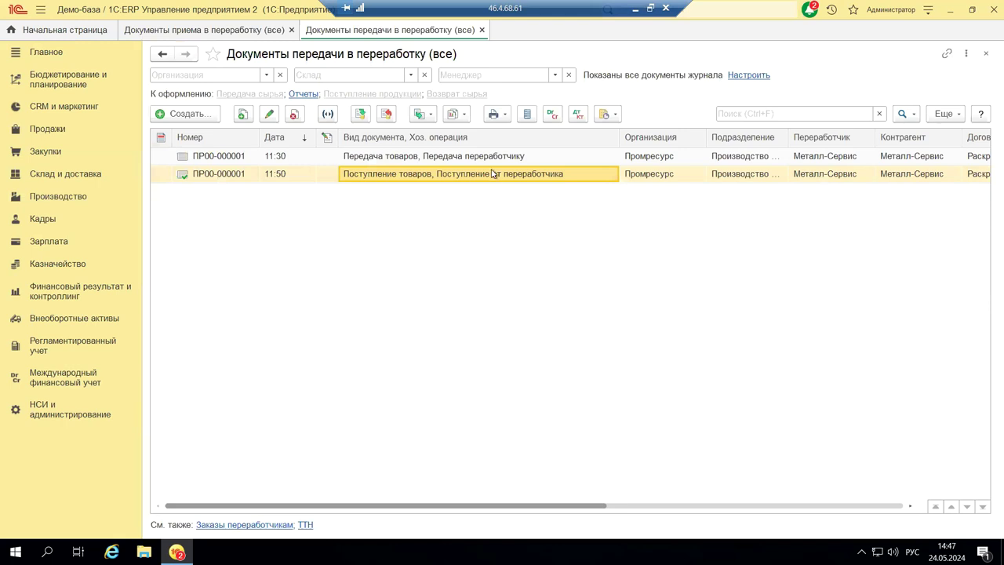
Step: Examine the production reports for Передача в переработку 2.4 and 2.5, and close the report list
{"action": "left_click", "coordinate": [45, 202]}
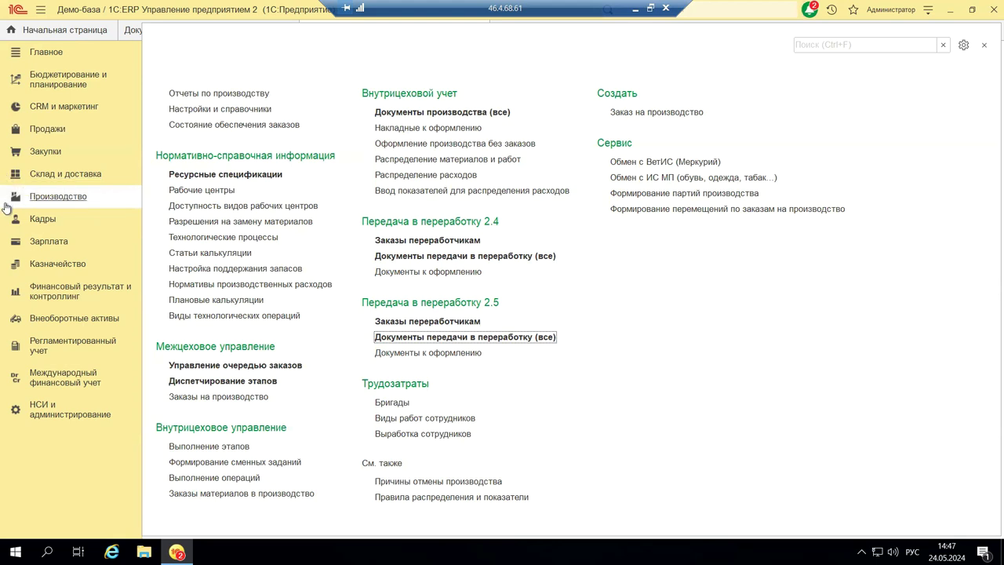
{"action": "left_click", "coordinate": [181, 93]}
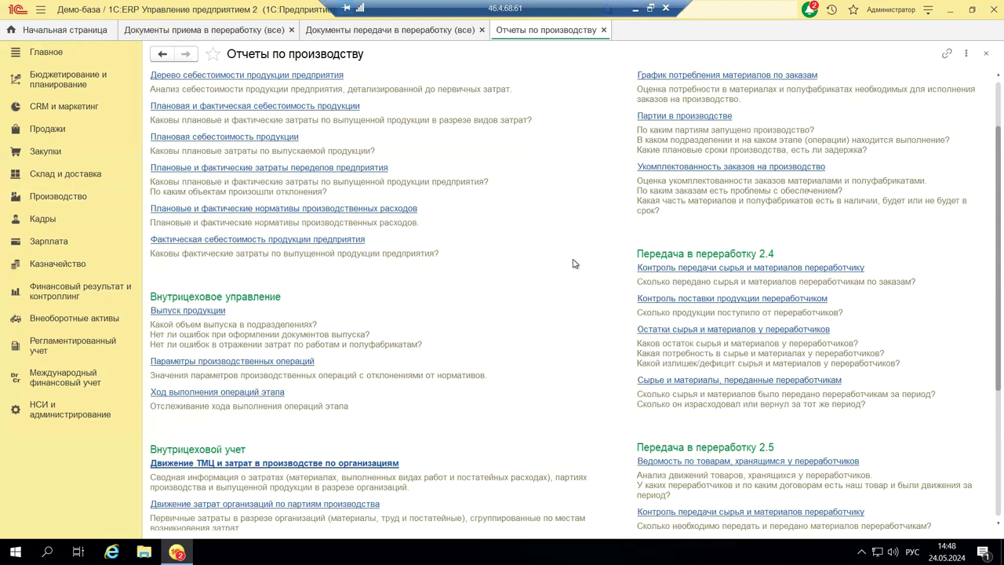
{"action": "scroll", "coordinate": [573, 263], "scroll_direction": "down", "scroll_amount": 2}
{"action": "scroll", "coordinate": [573, 262], "scroll_direction": "down", "scroll_amount": 2}
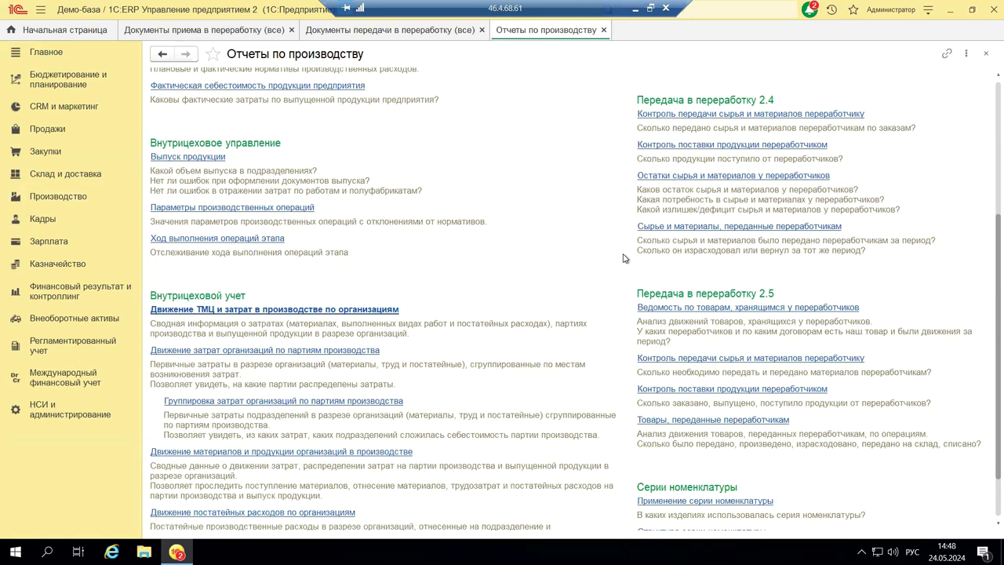
{"action": "scroll", "coordinate": [623, 258], "scroll_direction": "down", "scroll_amount": 1}
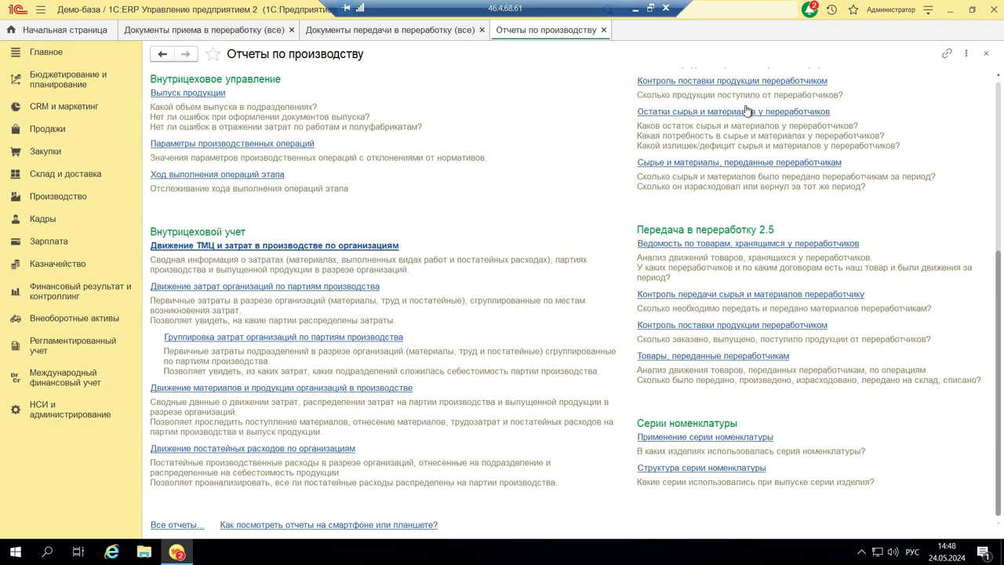
{"action": "left_click", "coordinate": [986, 54]}
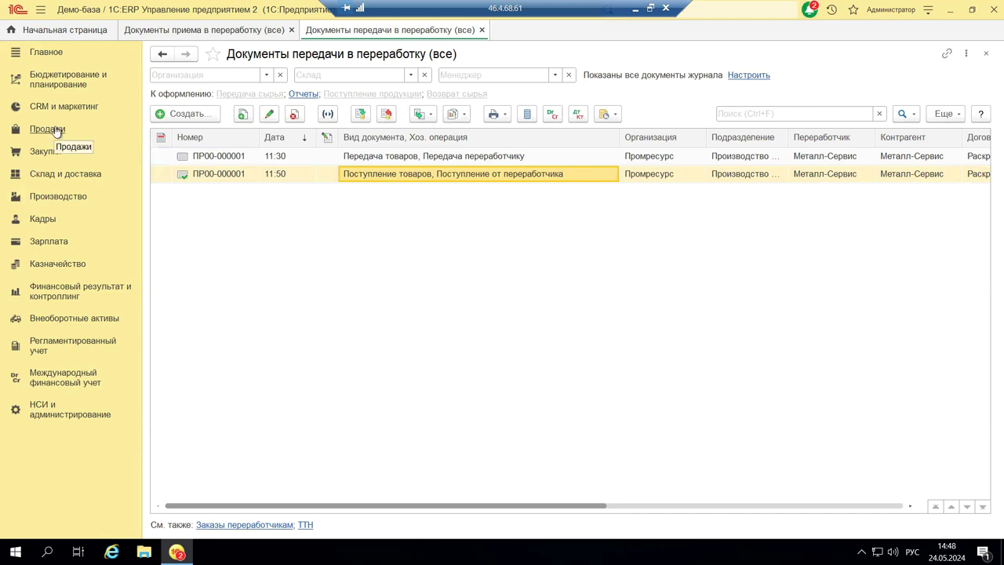
Step: Review the sales reports for Прием в переработку 2.5, revisit the production reports, and close both report lists
{"action": "left_click", "coordinate": [48, 129]}
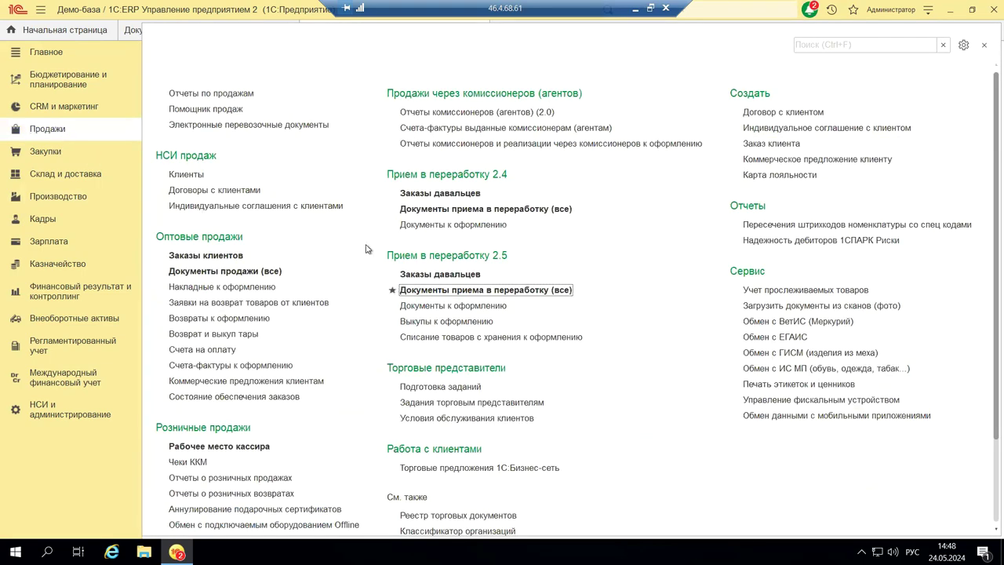
{"action": "left_click", "coordinate": [182, 94]}
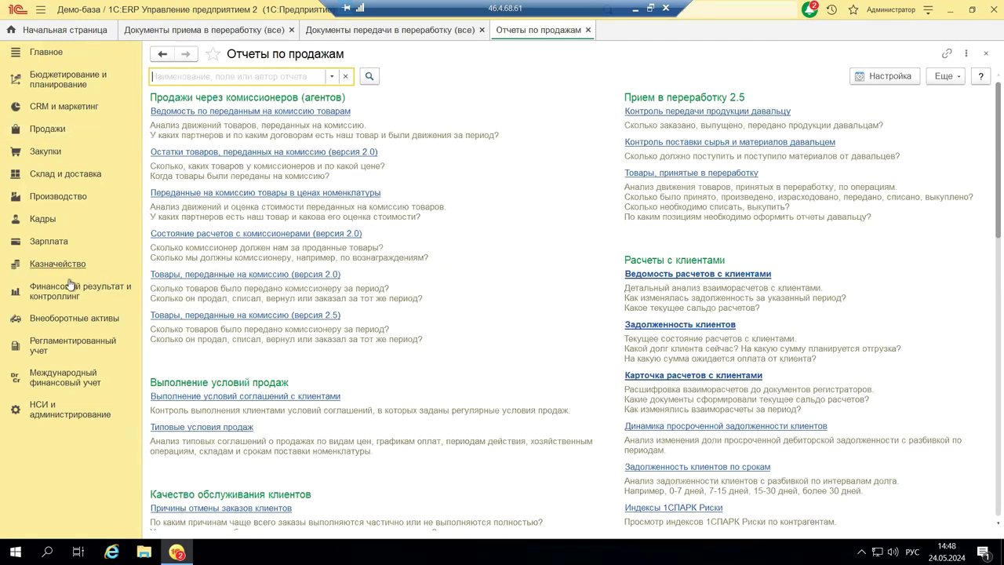
{"action": "left_click", "coordinate": [33, 197]}
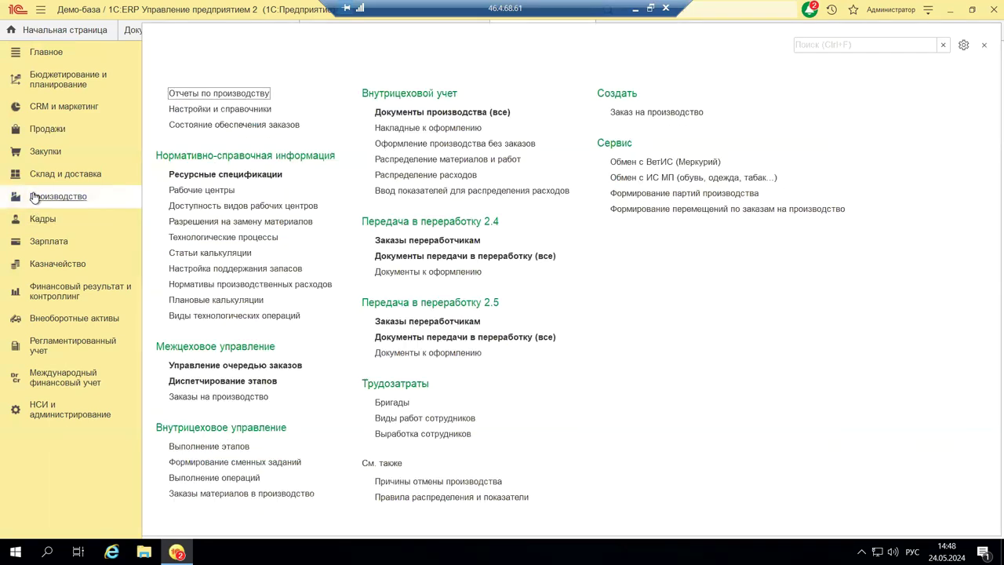
{"action": "left_click", "coordinate": [262, 95]}
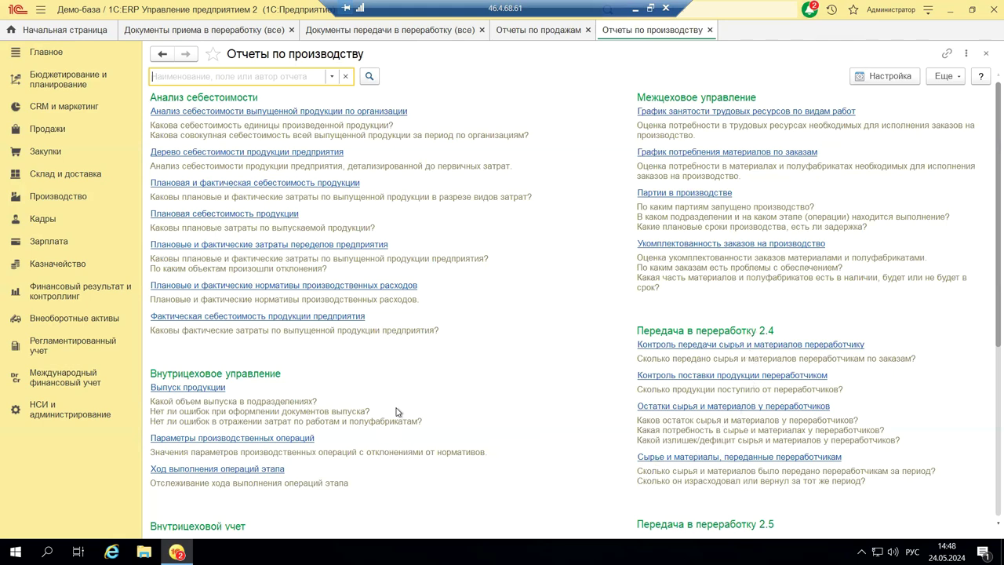
{"action": "left_click", "coordinate": [987, 57]}
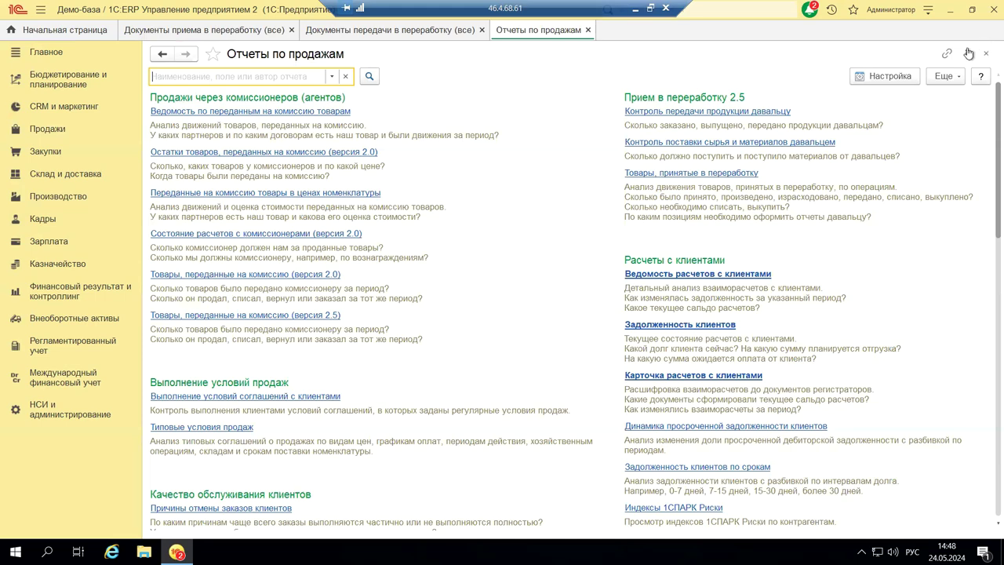
{"action": "left_click", "coordinate": [986, 54]}
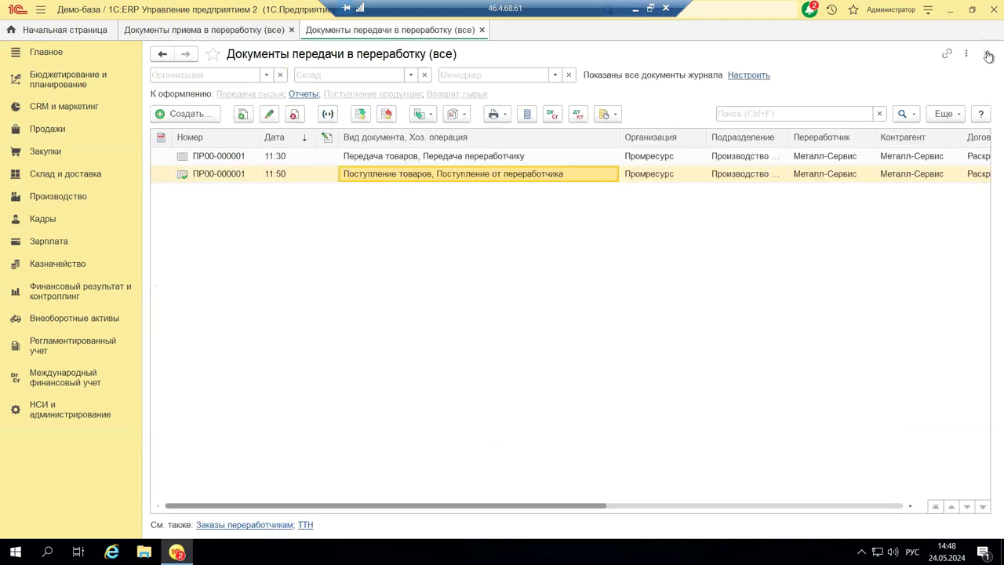
Step: View the related documents of the Поступление от переработчика in the Передача в переработку 2.5 journal and close the view
{"action": "left_click", "coordinate": [58, 201]}
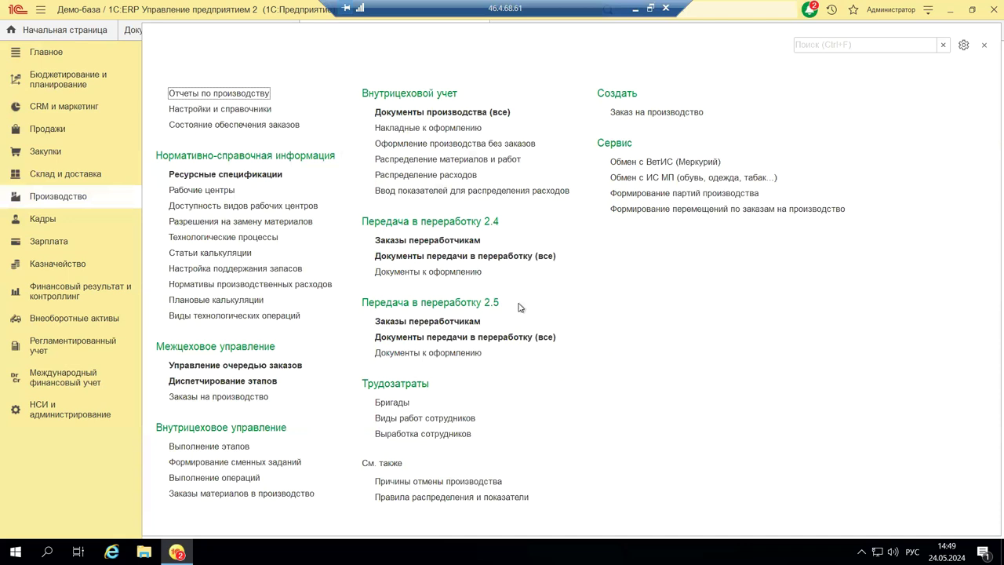
{"action": "left_click", "coordinate": [398, 339]}
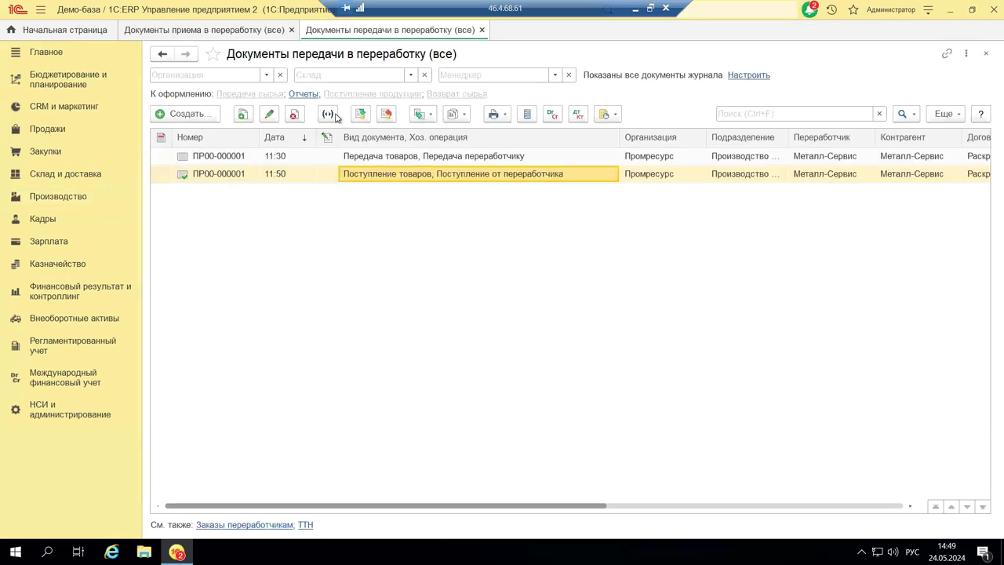
{"action": "left_click", "coordinate": [464, 115]}
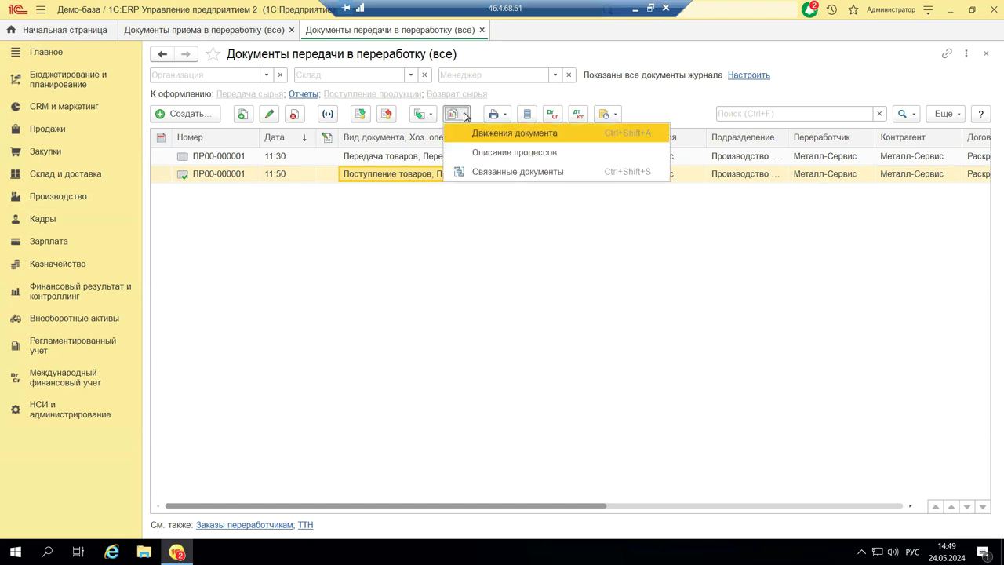
{"action": "left_click", "coordinate": [459, 173]}
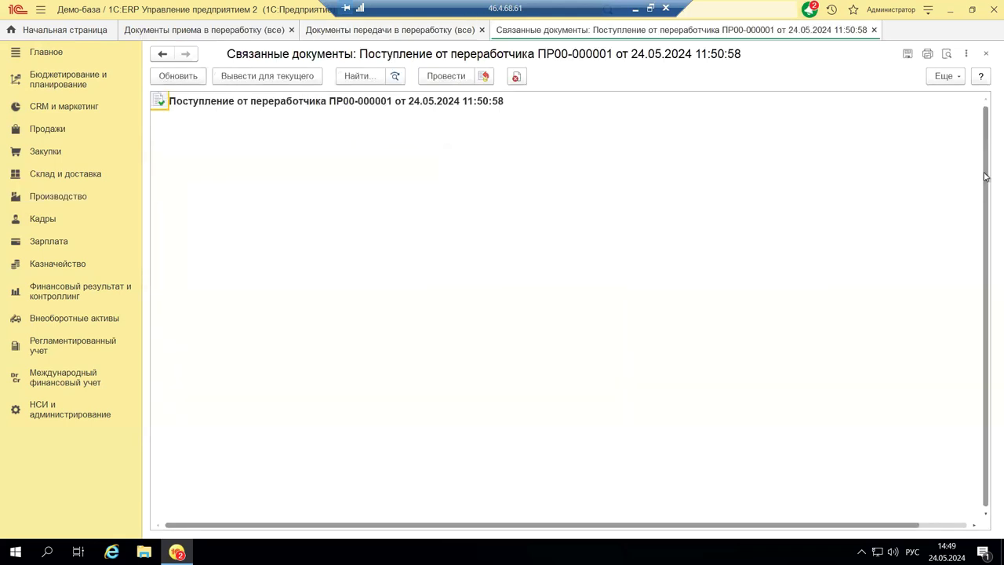
{"action": "left_click", "coordinate": [984, 53]}
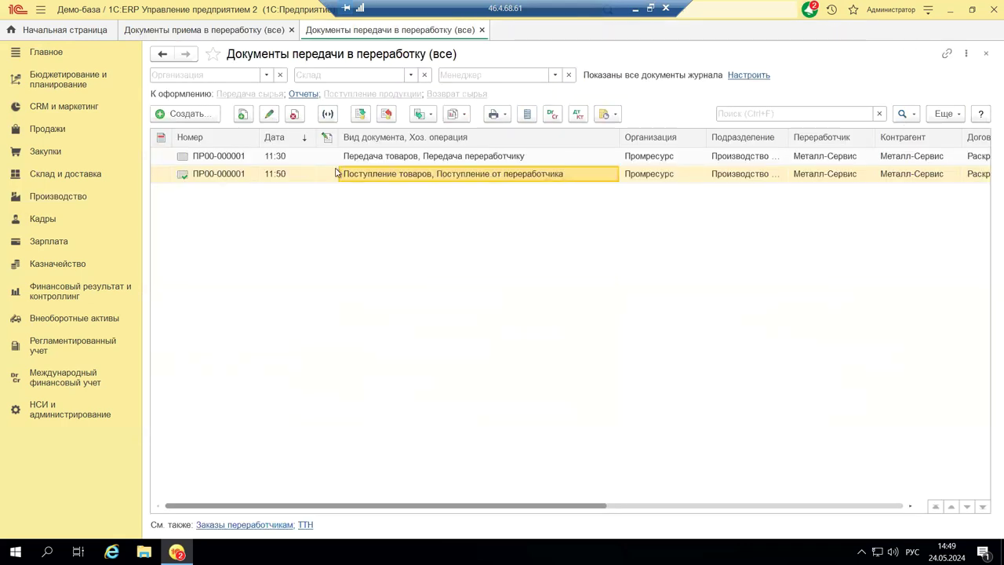
Step: View the related documents of the Металл-Сервис Поступление от давальца, open that receipt from the structure, and close both
{"action": "left_click", "coordinate": [51, 131]}
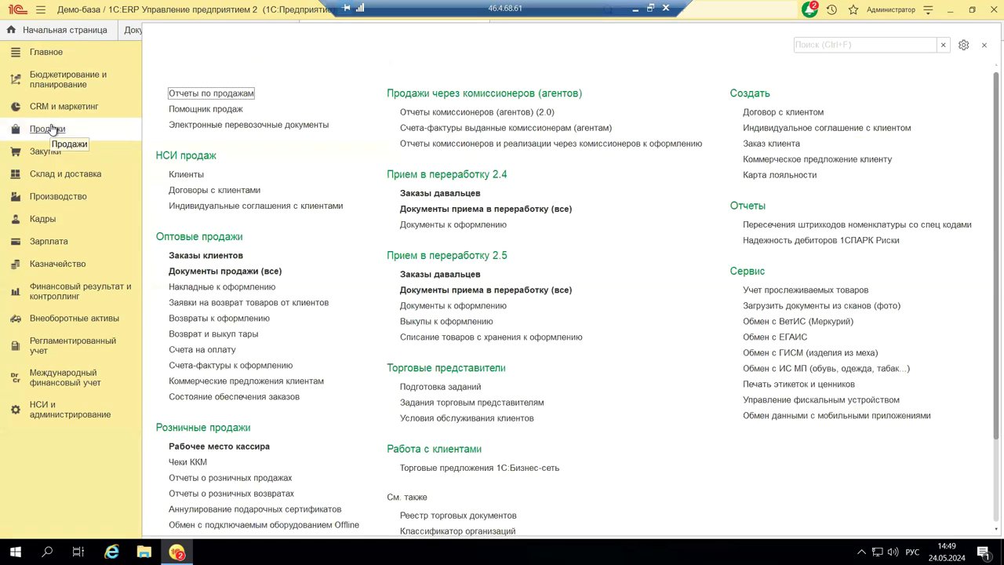
{"action": "left_click", "coordinate": [517, 296]}
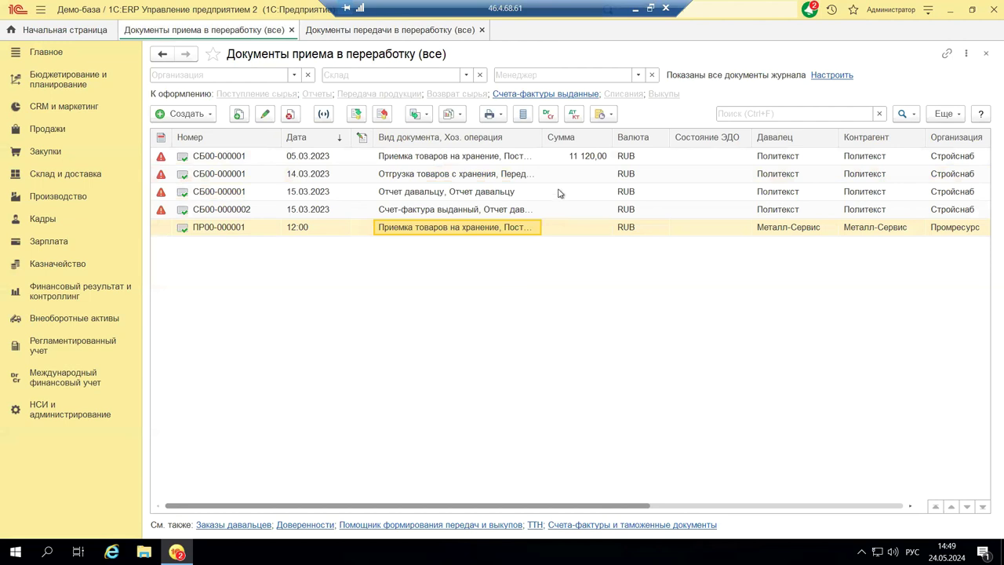
{"action": "left_click", "coordinate": [459, 116]}
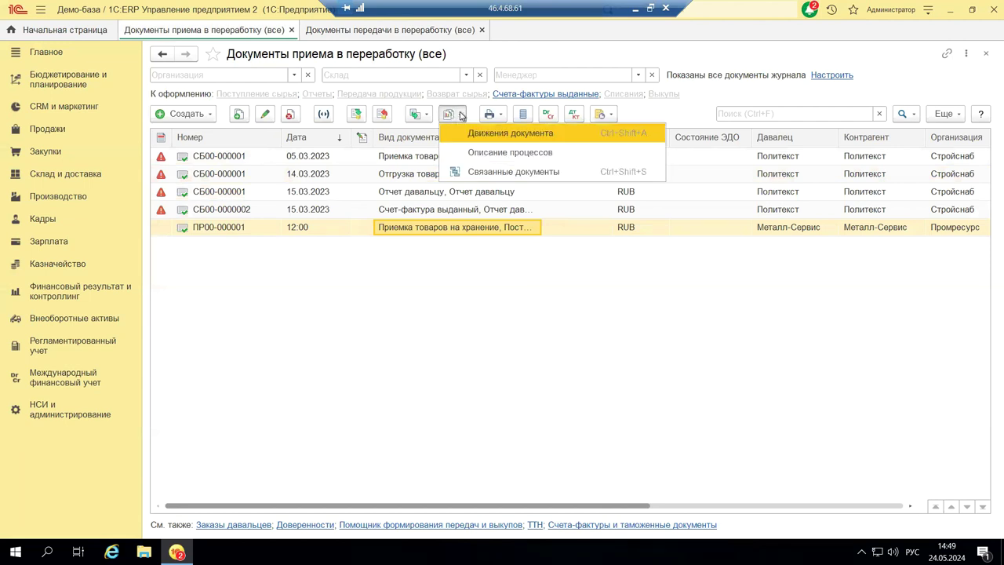
{"action": "left_click", "coordinate": [481, 176]}
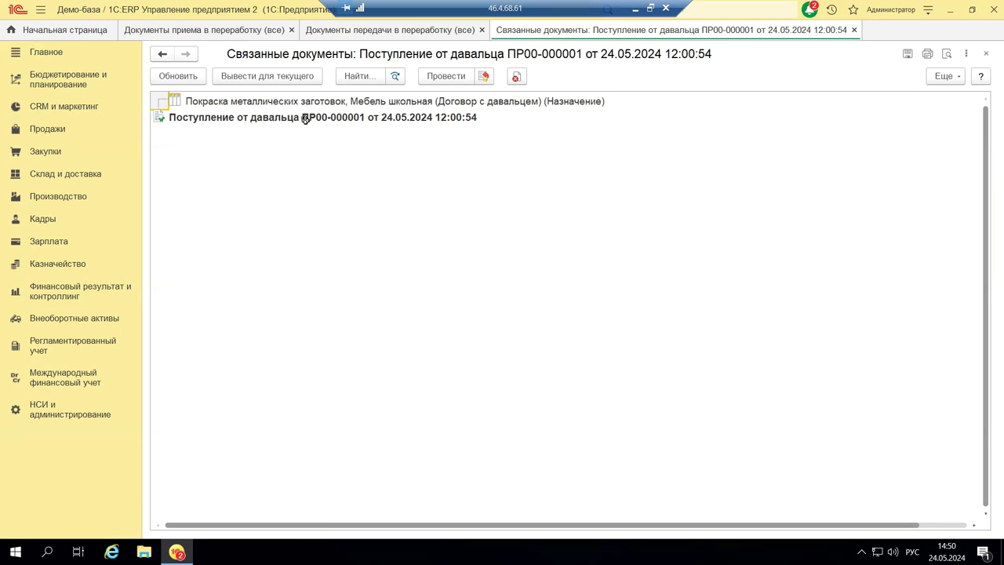
{"action": "left_click", "coordinate": [262, 118]}
{"action": "double_click", "coordinate": [261, 117]}
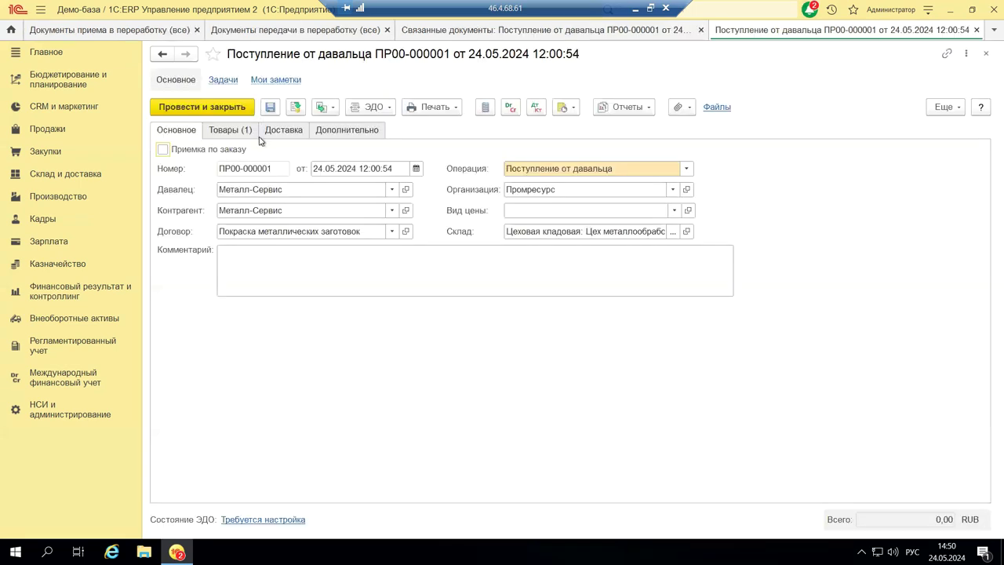
{"action": "left_click", "coordinate": [986, 53]}
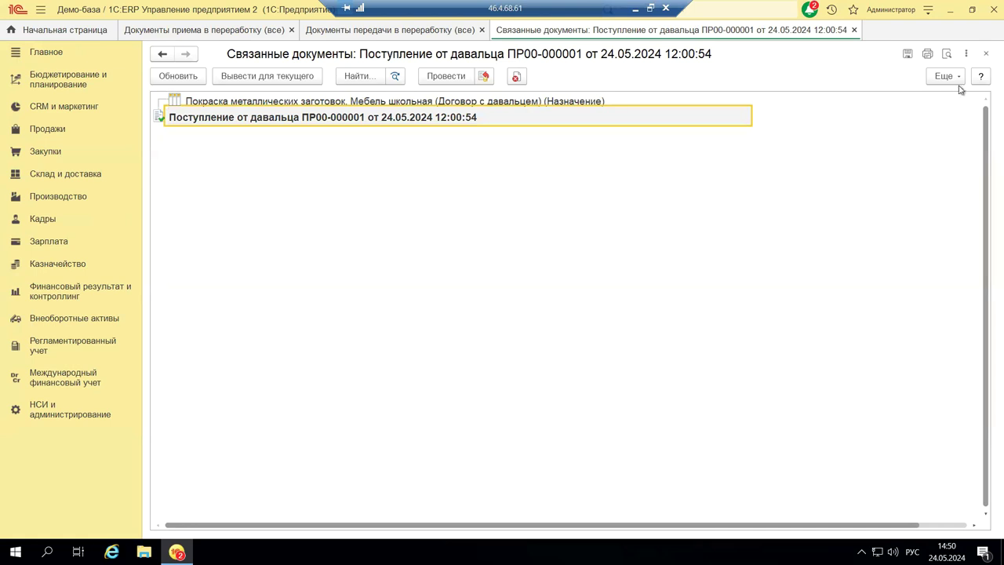
{"action": "left_click", "coordinate": [985, 52]}
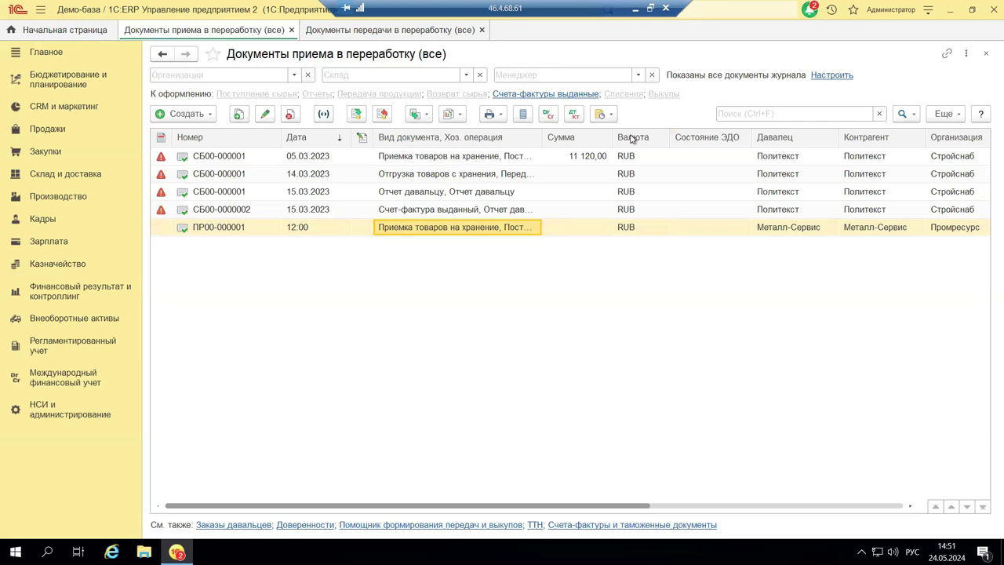
Step: Check the platform and configuration versions in the program information and close it
{"action": "left_click", "coordinate": [929, 17]}
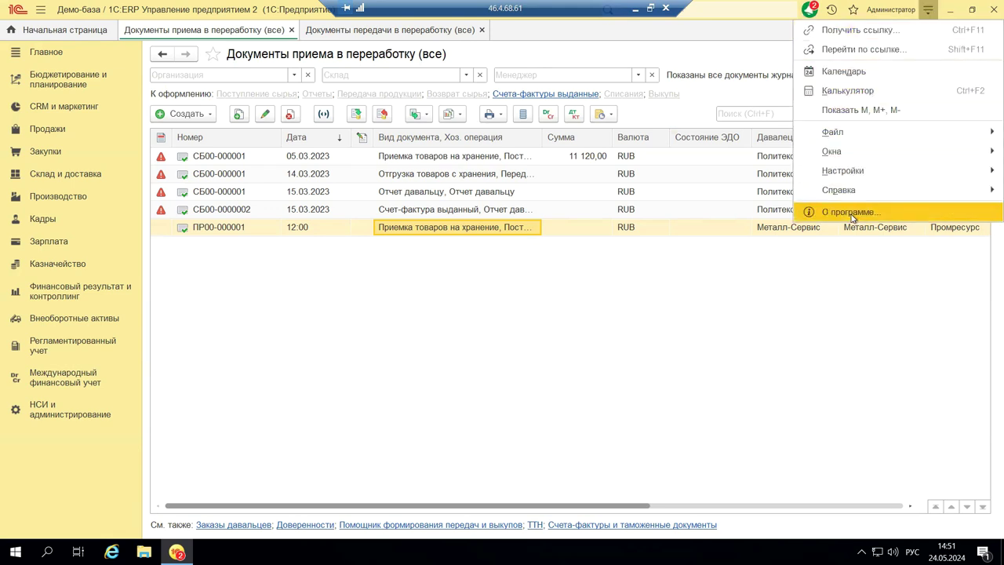
{"action": "left_click", "coordinate": [811, 218]}
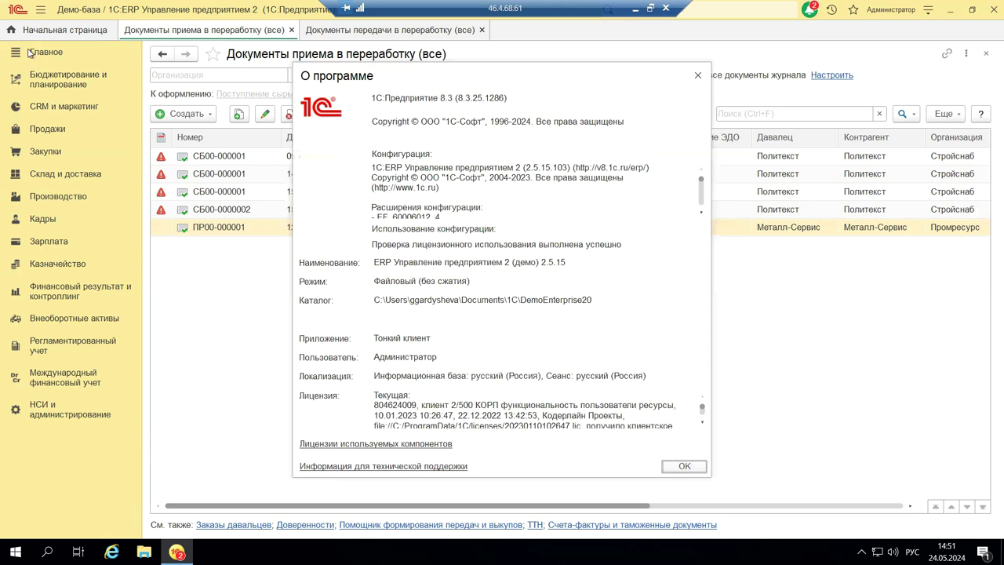
{"action": "triple_click", "coordinate": [385, 97]}
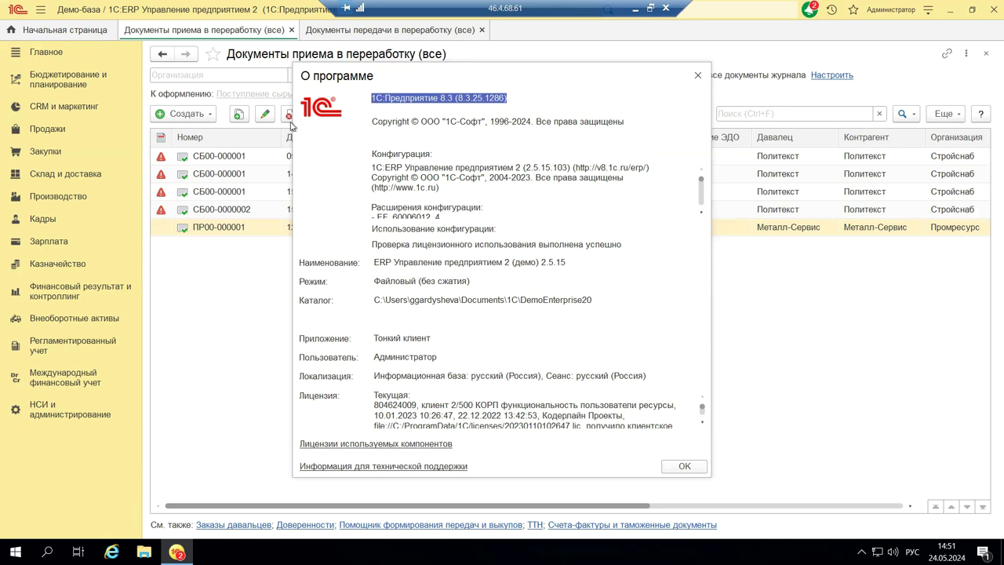
{"action": "triple_click", "coordinate": [377, 168]}
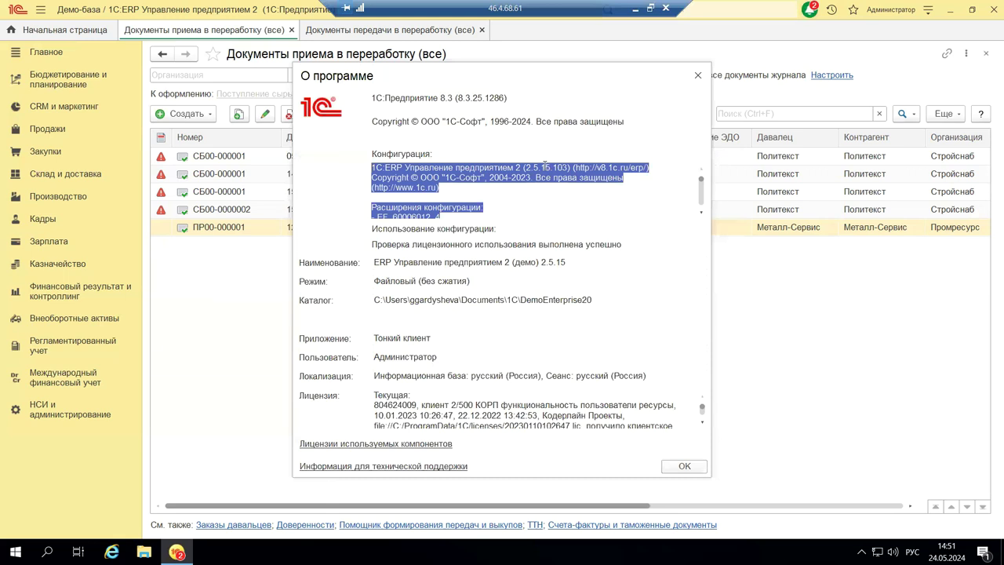
{"action": "left_click", "coordinate": [698, 76]}
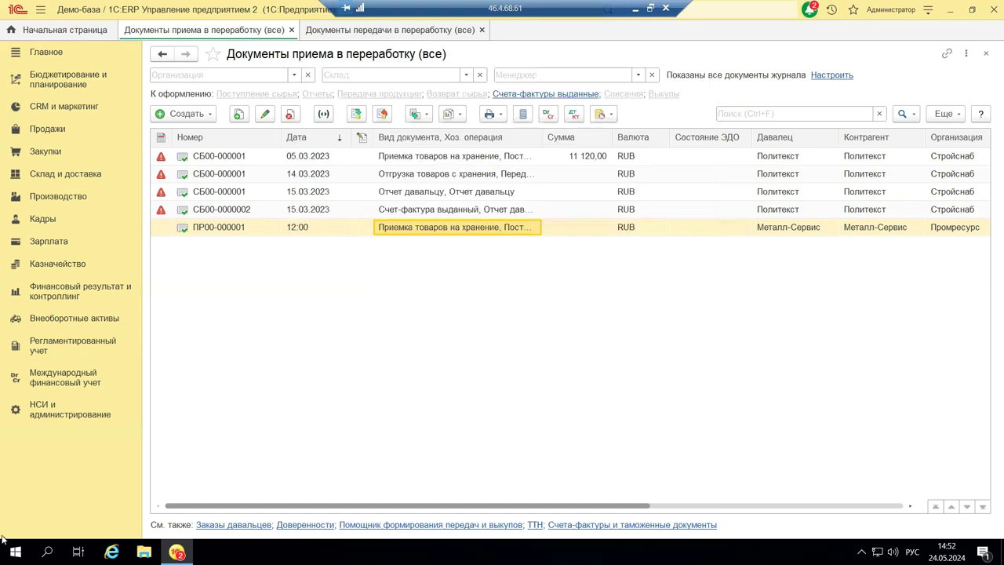
Step: Open Отчеты администратора from the Обслуживание settings in НСИ и администрирование
{"action": "left_click", "coordinate": [39, 413]}
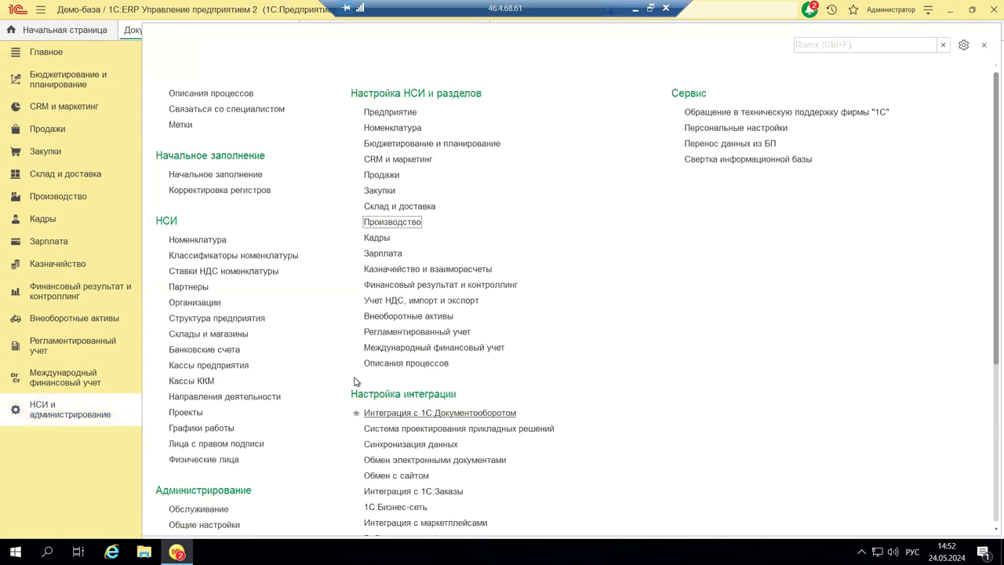
{"action": "scroll", "coordinate": [329, 369], "scroll_direction": "down", "scroll_amount": 3}
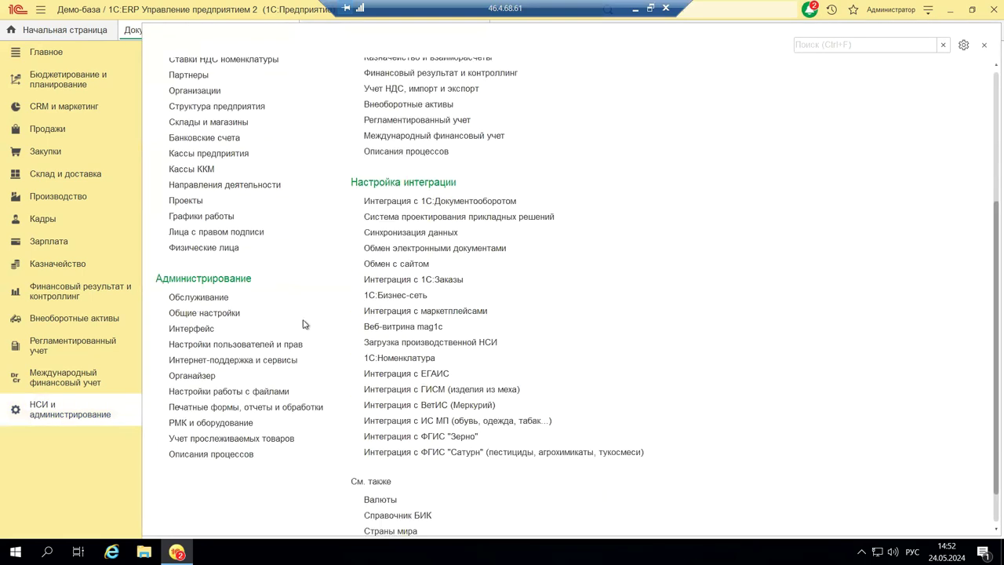
{"action": "left_click", "coordinate": [218, 299]}
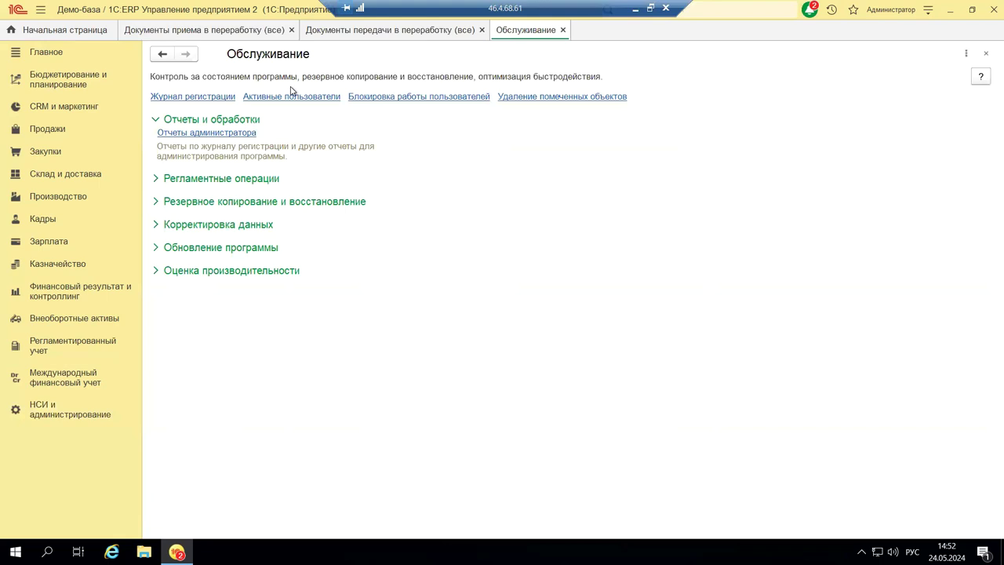
{"action": "left_click", "coordinate": [196, 134]}
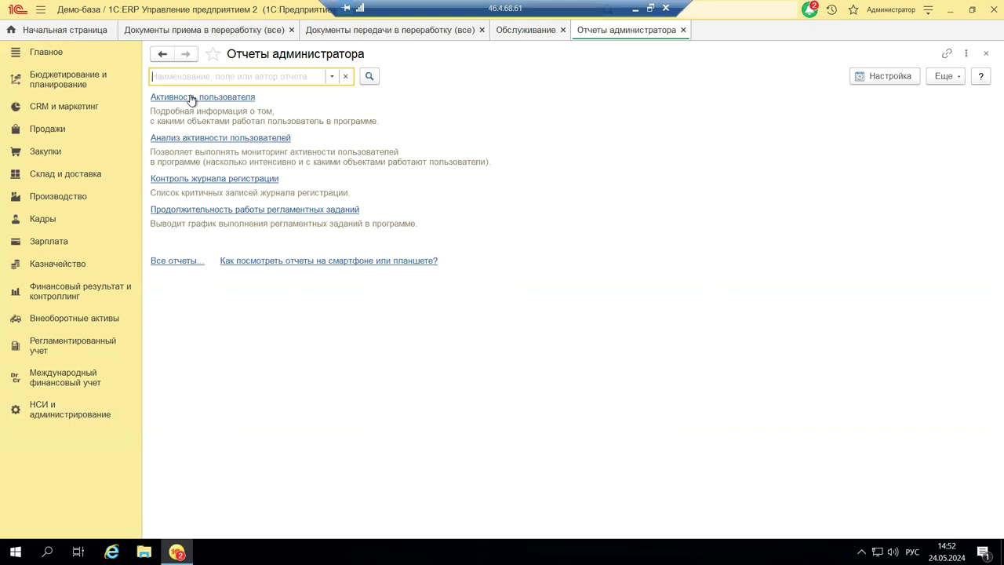
Step: Open the Анализ активности пользователей report, view the user and group selection without changing it, and generate the report for Все пользователи
{"action": "left_click", "coordinate": [167, 140]}
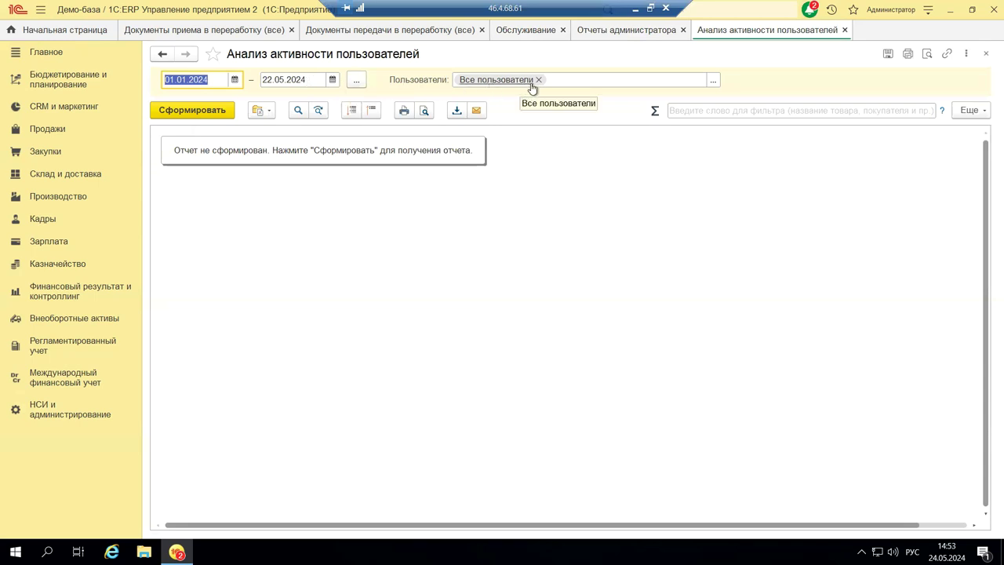
{"action": "left_click", "coordinate": [715, 80]}
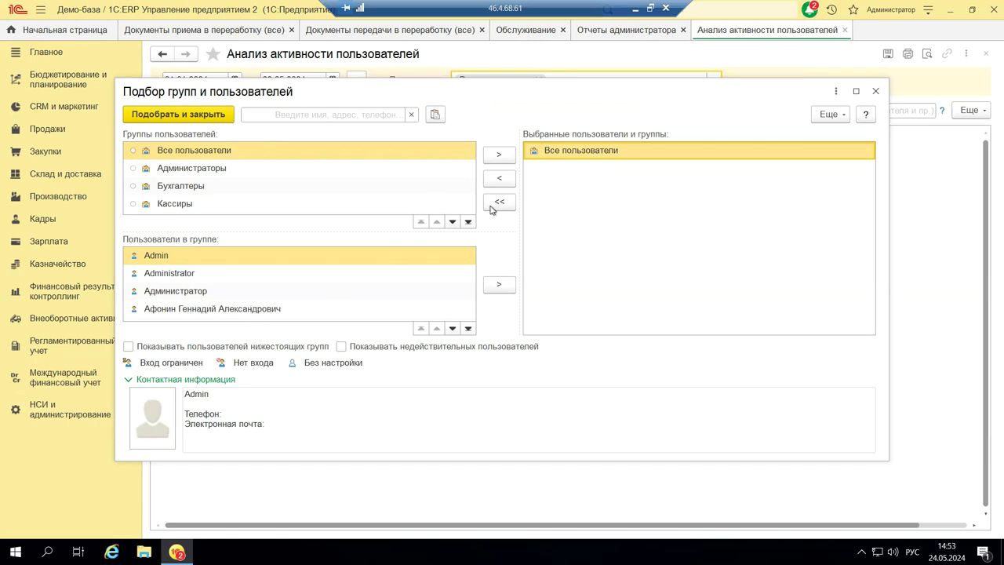
{"action": "left_click", "coordinate": [876, 92]}
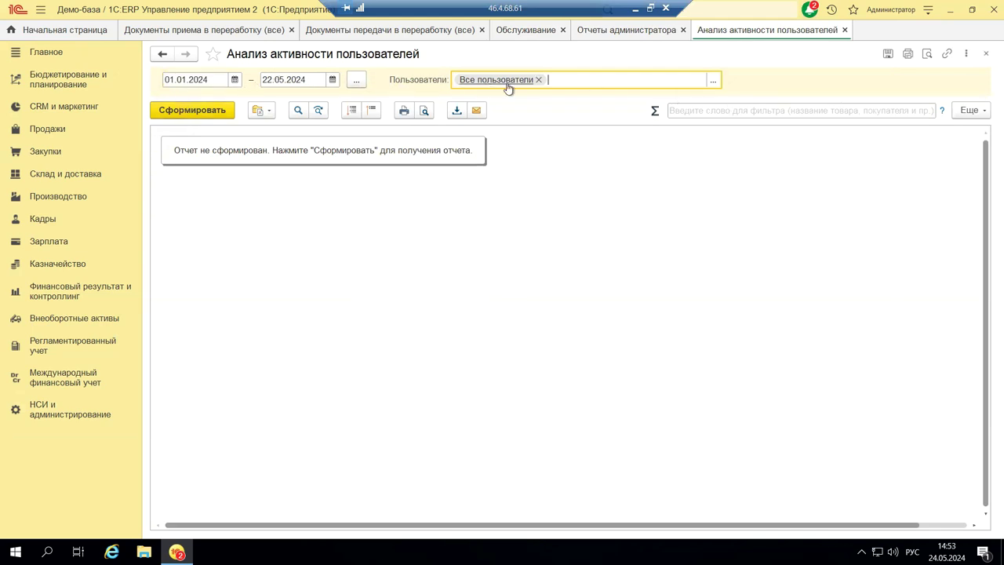
{"action": "left_click", "coordinate": [199, 111]}
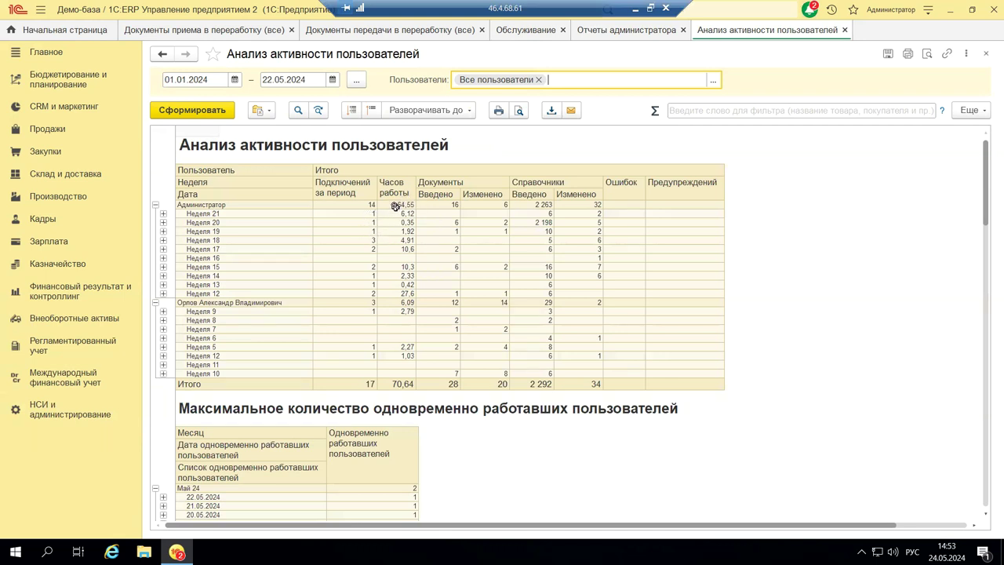
Step: Examine the report's weekly user activity, the maximum number of simultaneous users by month, and the chart of entered and changed documents
{"action": "left_click", "coordinate": [358, 239]}
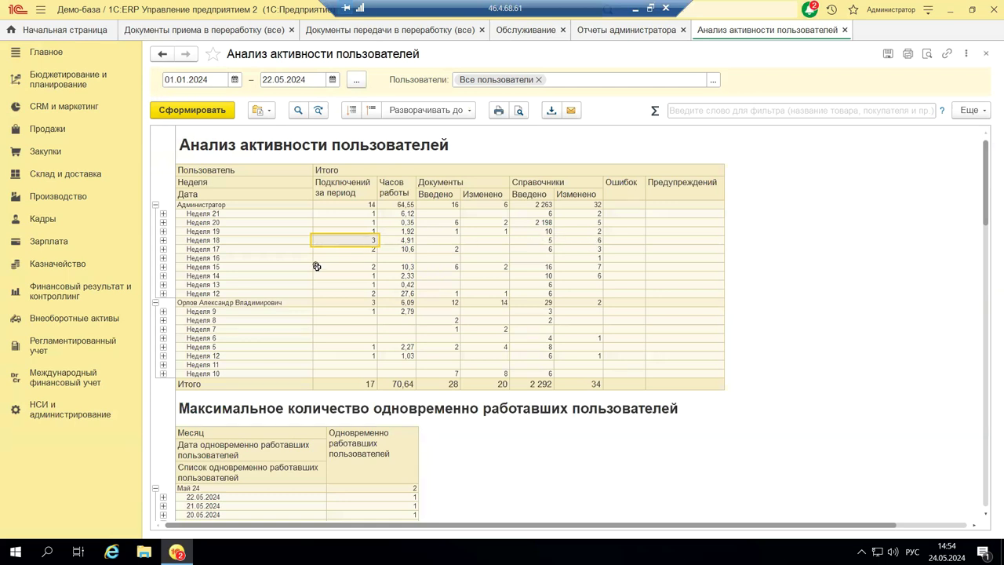
{"action": "scroll", "coordinate": [316, 266], "scroll_direction": "down", "scroll_amount": 5}
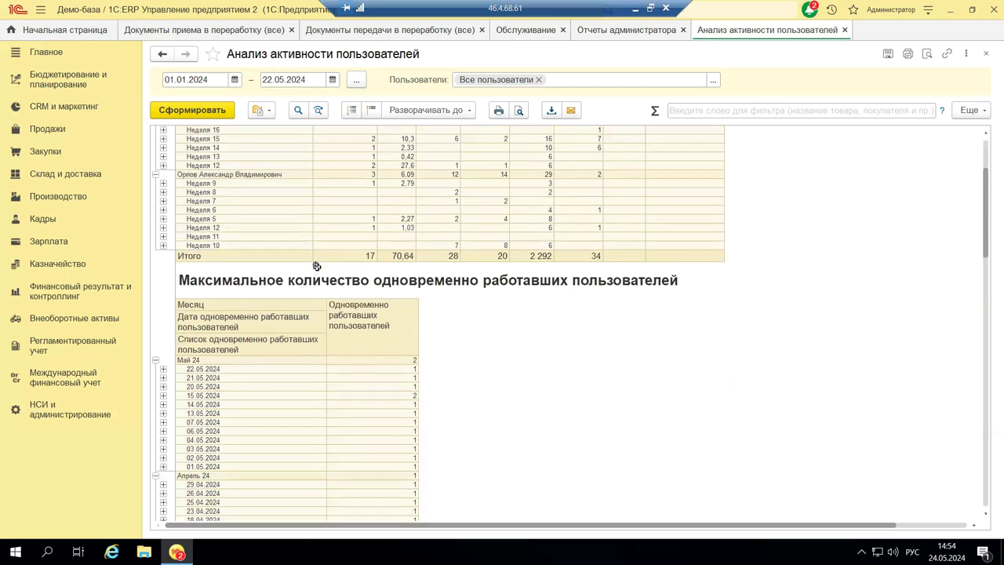
{"action": "scroll", "coordinate": [316, 266], "scroll_direction": "down", "scroll_amount": 2}
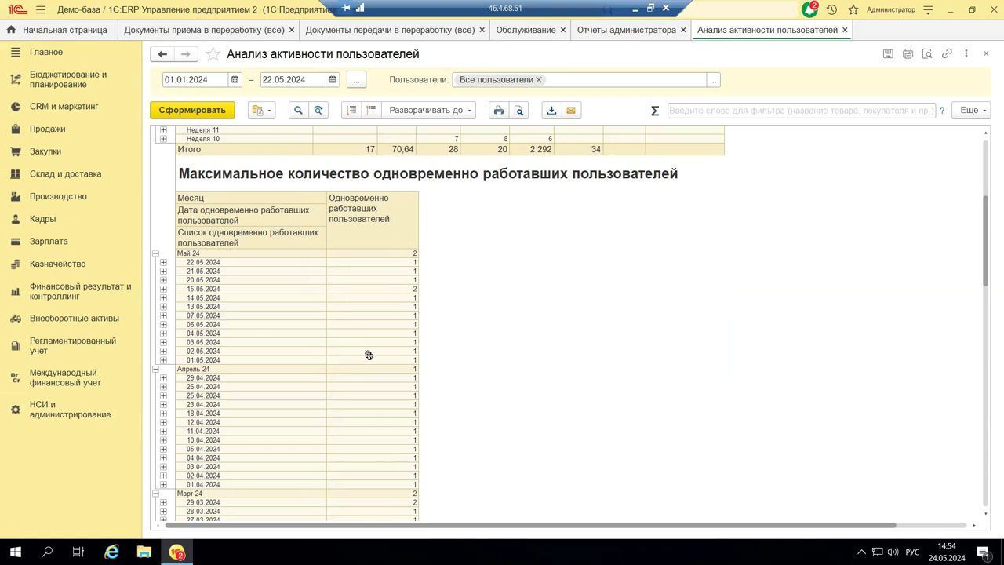
{"action": "scroll", "coordinate": [408, 399], "scroll_direction": "down", "scroll_amount": 6}
{"action": "scroll", "coordinate": [414, 434], "scroll_direction": "down", "scroll_amount": 5}
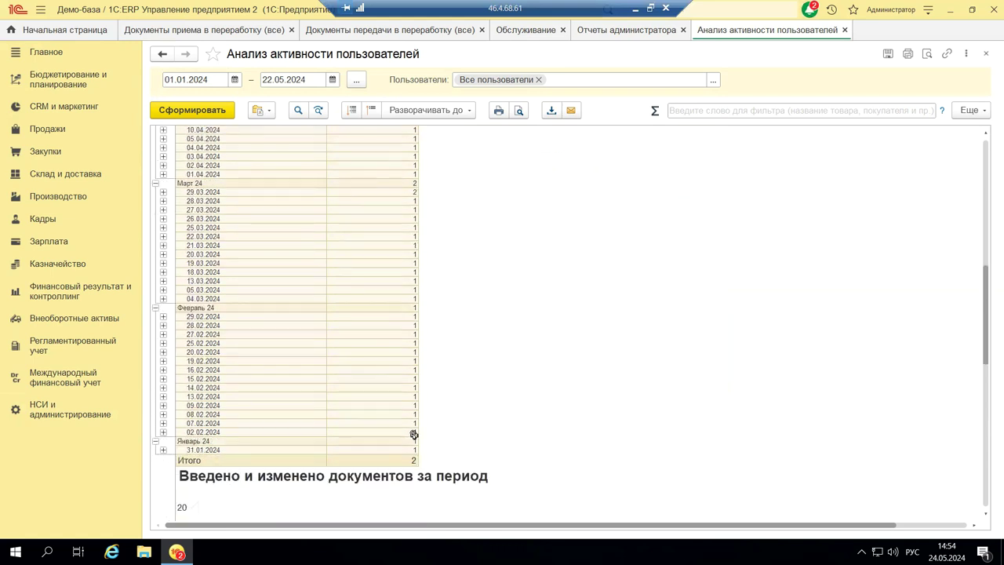
{"action": "scroll", "coordinate": [414, 434], "scroll_direction": "down", "scroll_amount": 5}
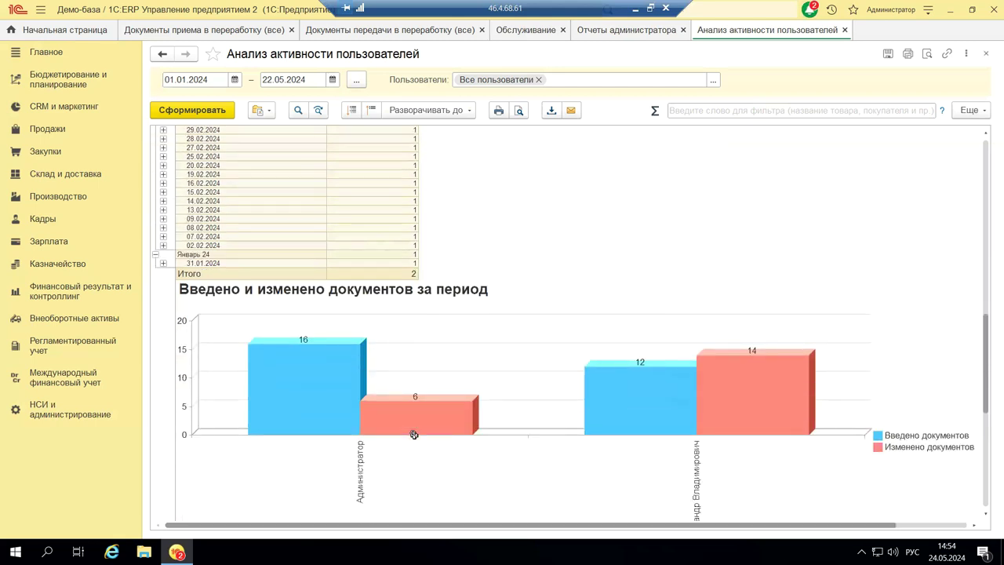
{"action": "scroll", "coordinate": [414, 434], "scroll_direction": "down", "scroll_amount": 1}
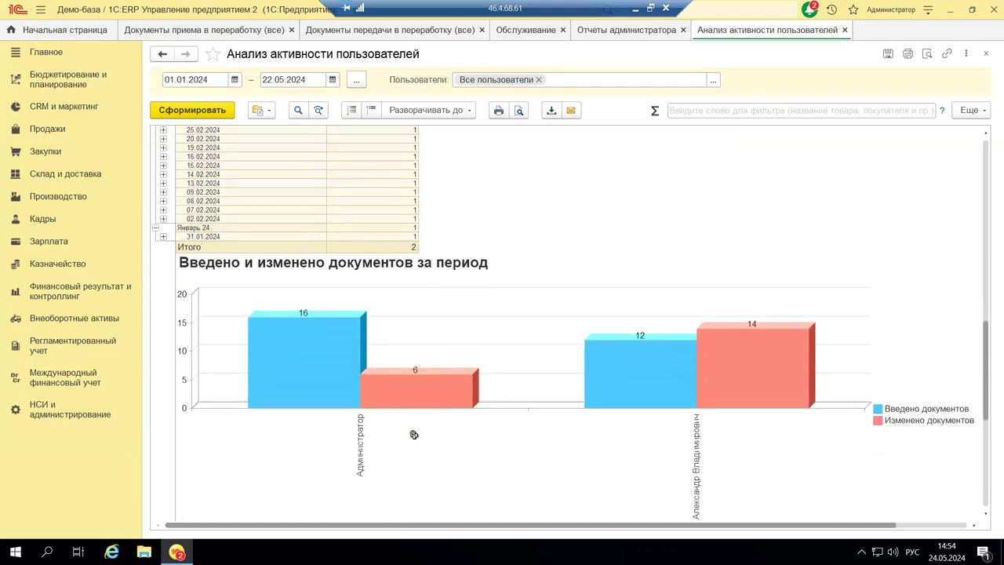
{"action": "scroll", "coordinate": [414, 434], "scroll_direction": "down", "scroll_amount": 2}
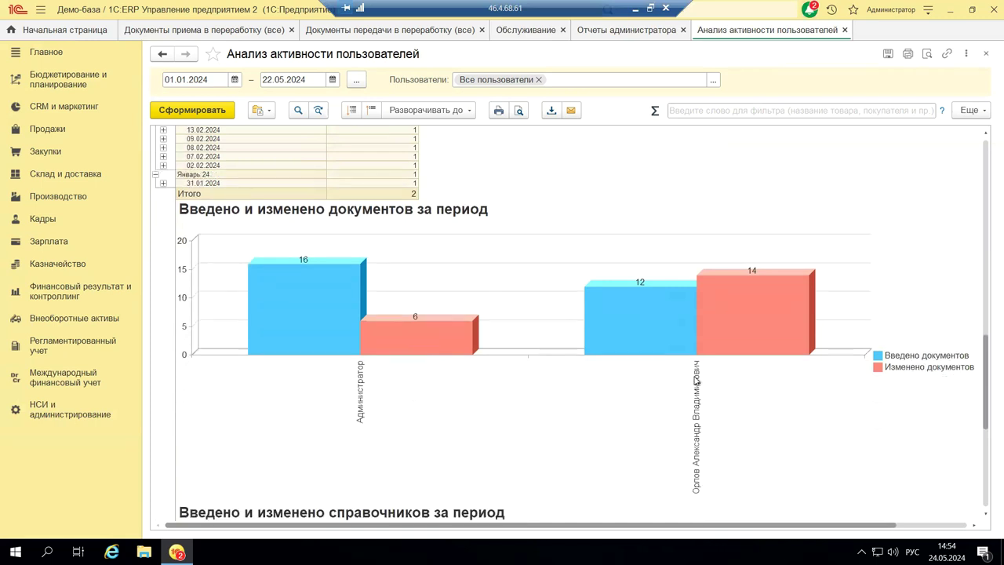
{"action": "left_click", "coordinate": [878, 366]}
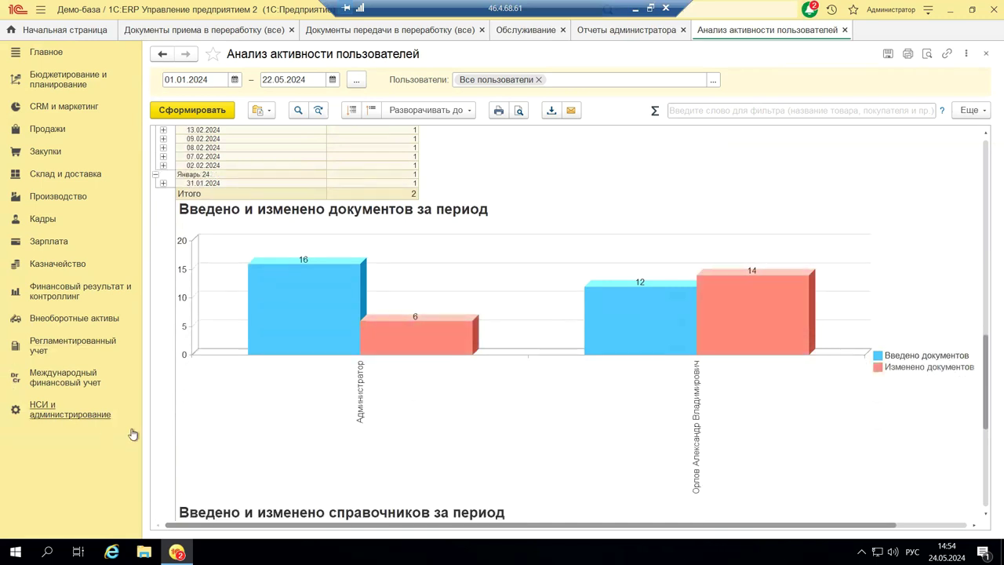